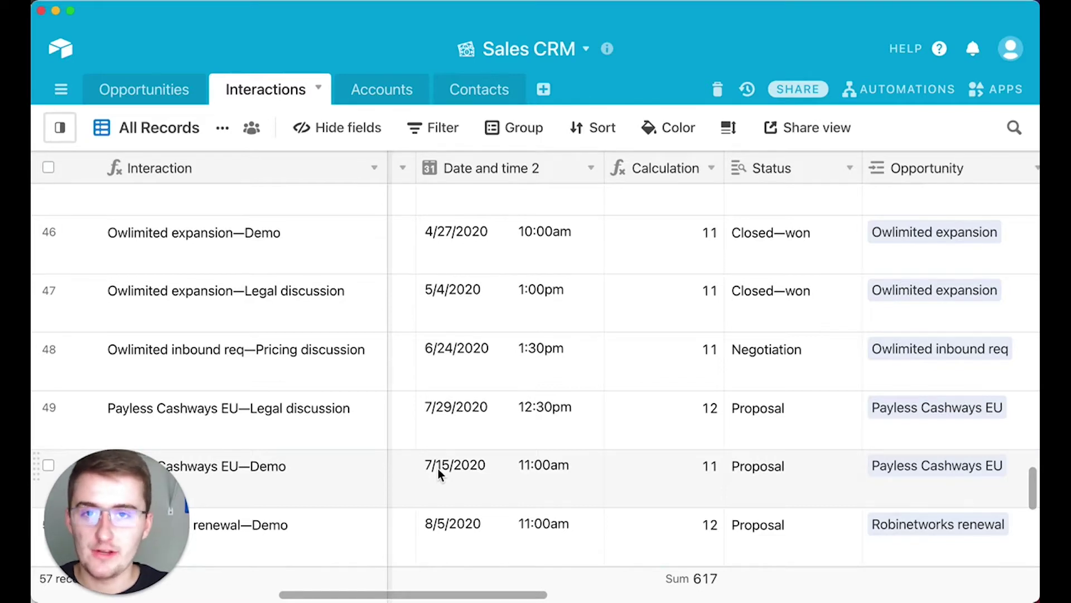
Step: Insert a new field to the right of Date and time 2 and make it a Formula field
right_click(481, 166)
click(476, 376)
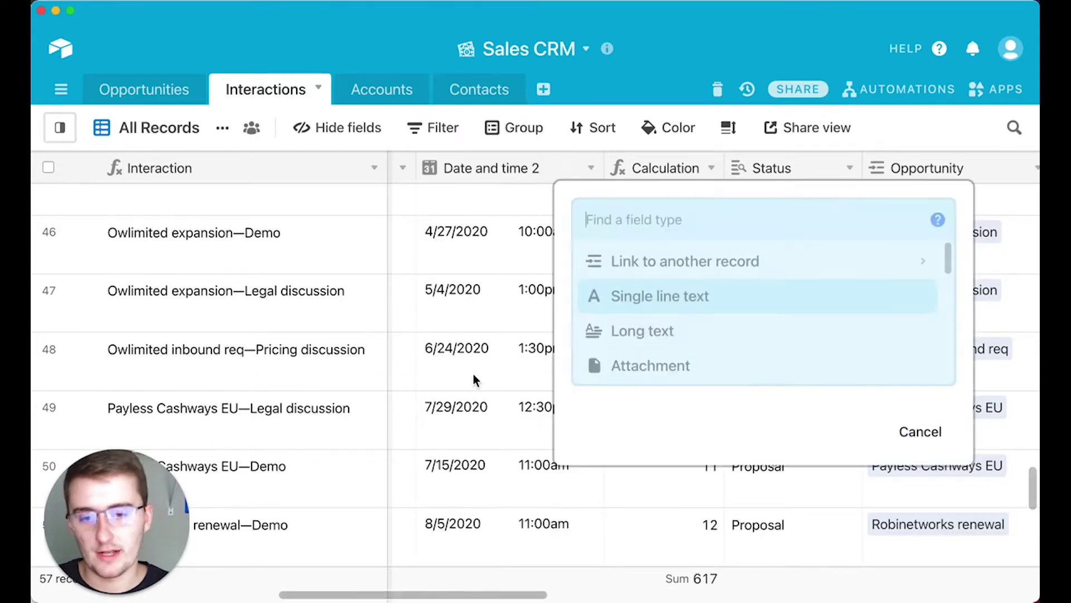
scroll(659, 360, down, 3)
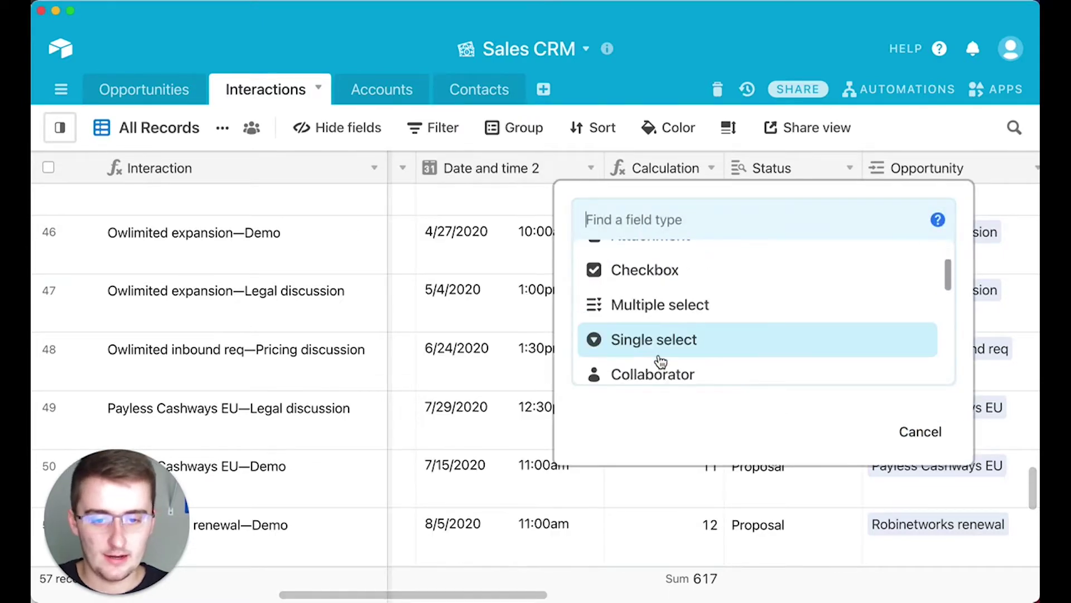
scroll(661, 362, down, 10)
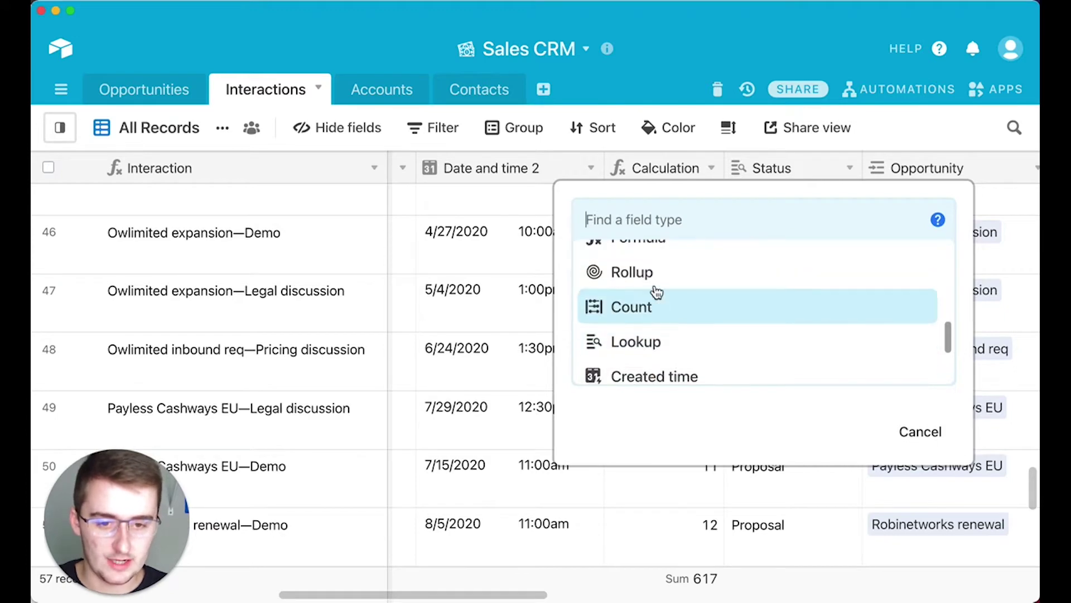
scroll(657, 291, up, 1)
click(651, 281)
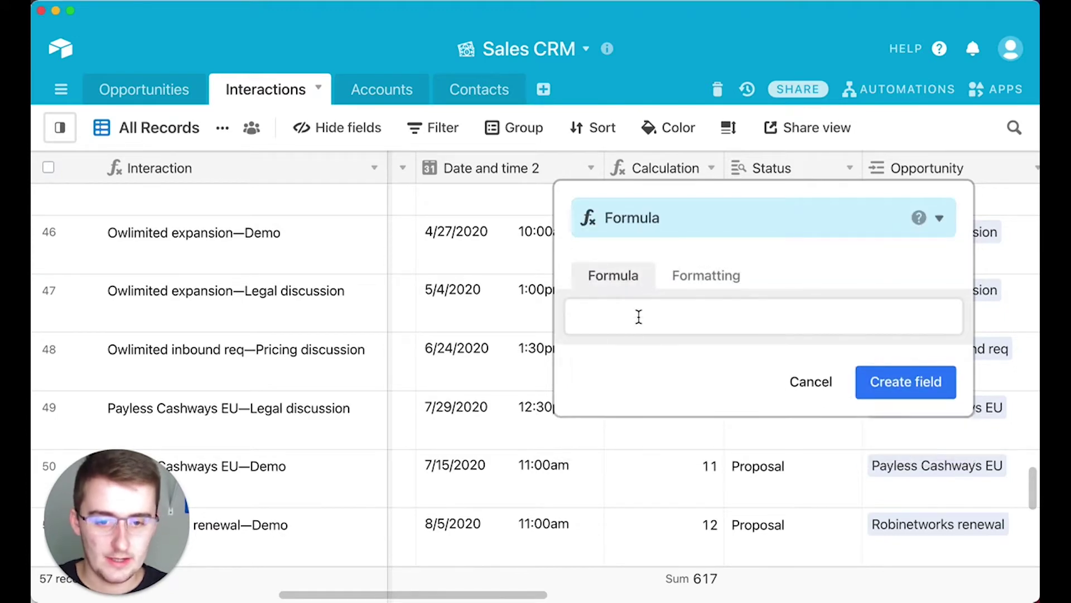
click(639, 316)
Step: Start the formula with DATEADD( using the 'datea' autocomplete suggestion
text(date)
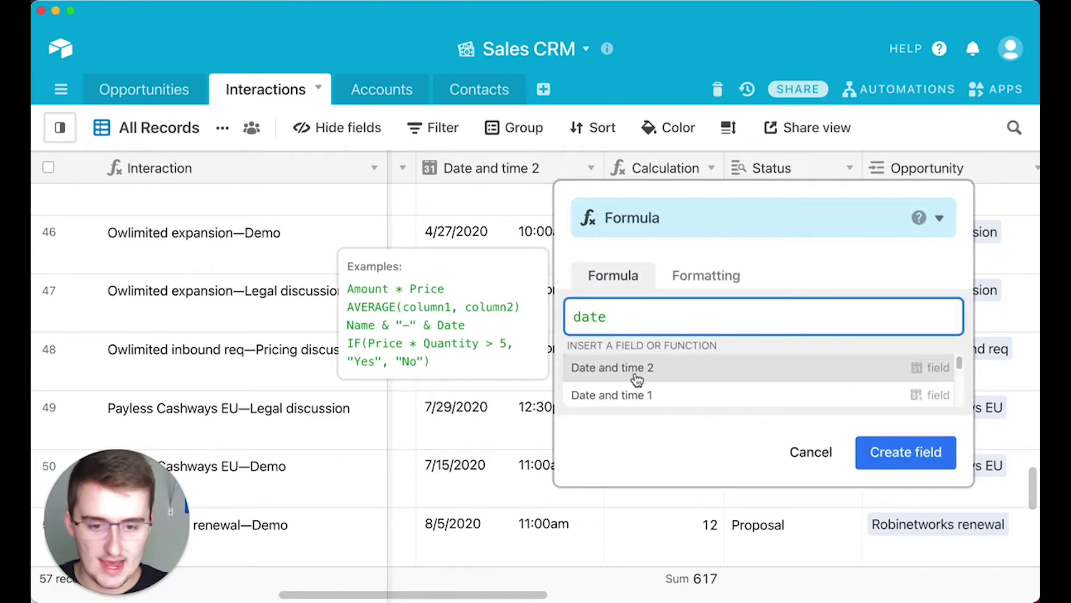
text(a)
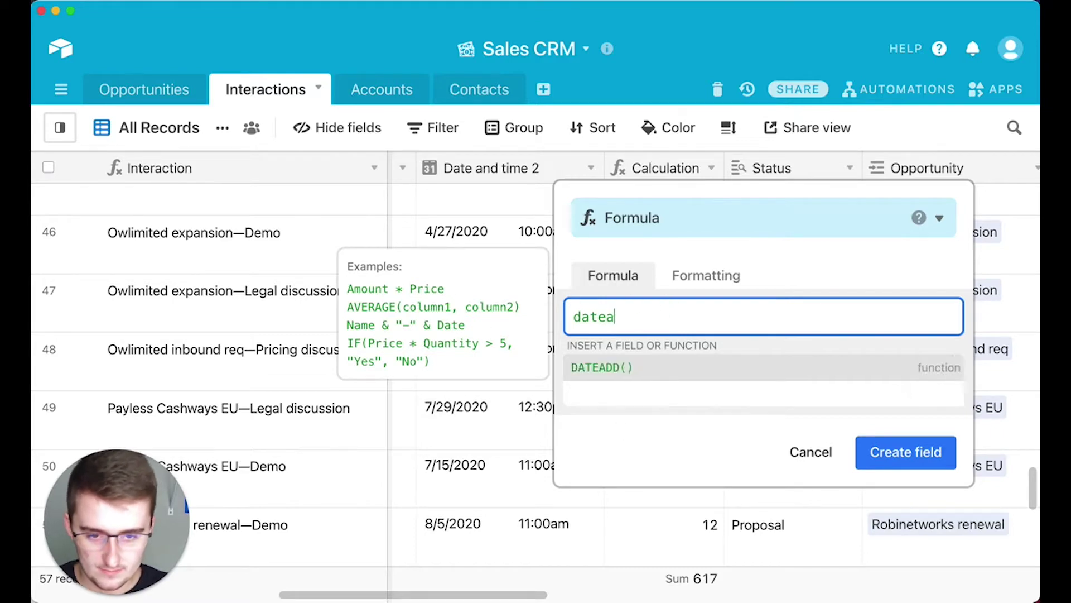
key(Tab)
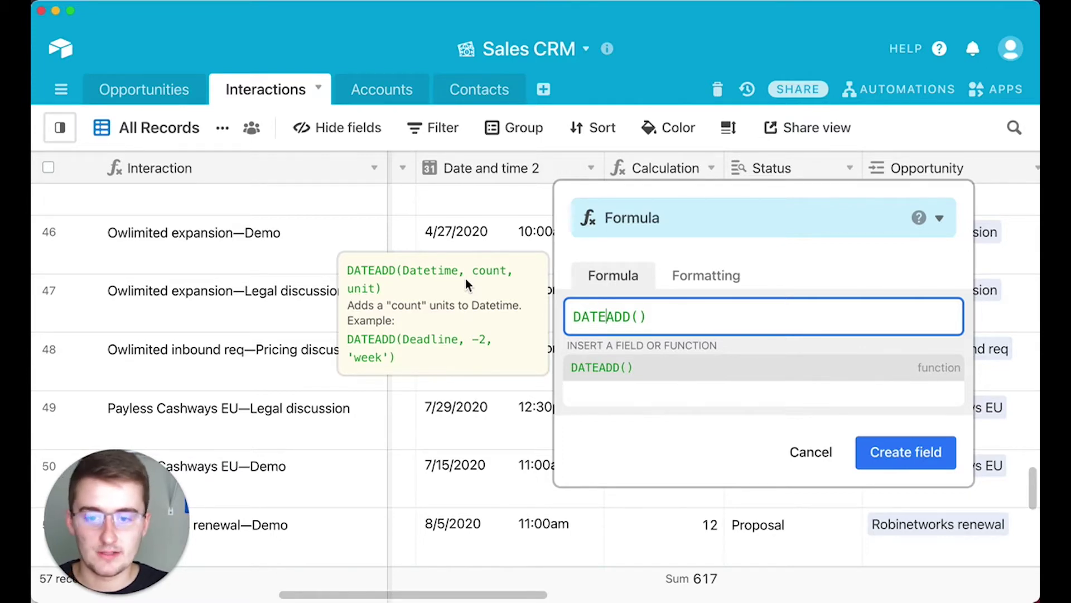
click(474, 340)
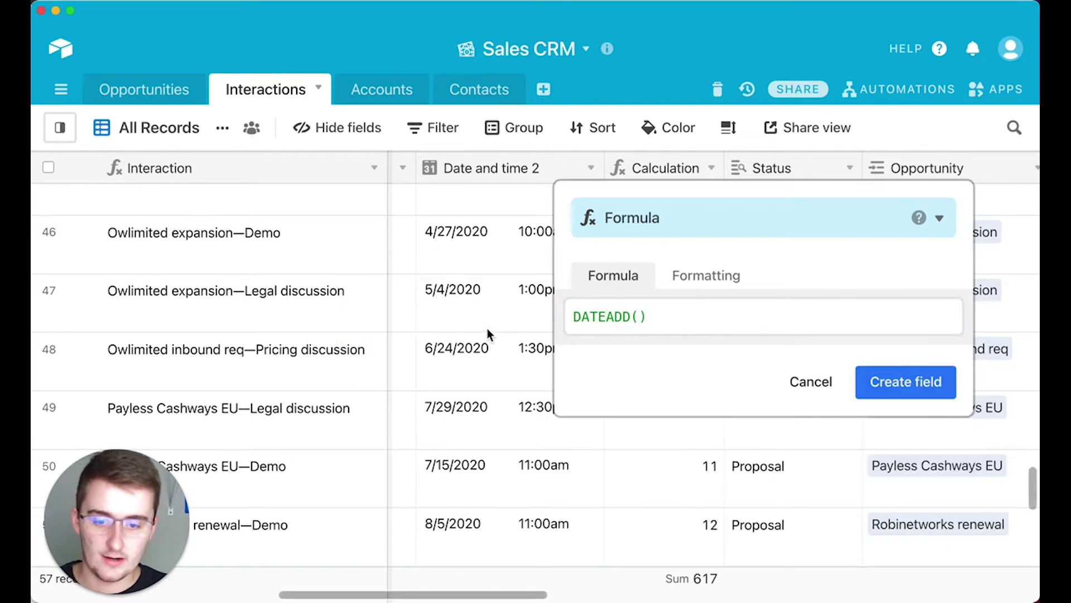
click(643, 319)
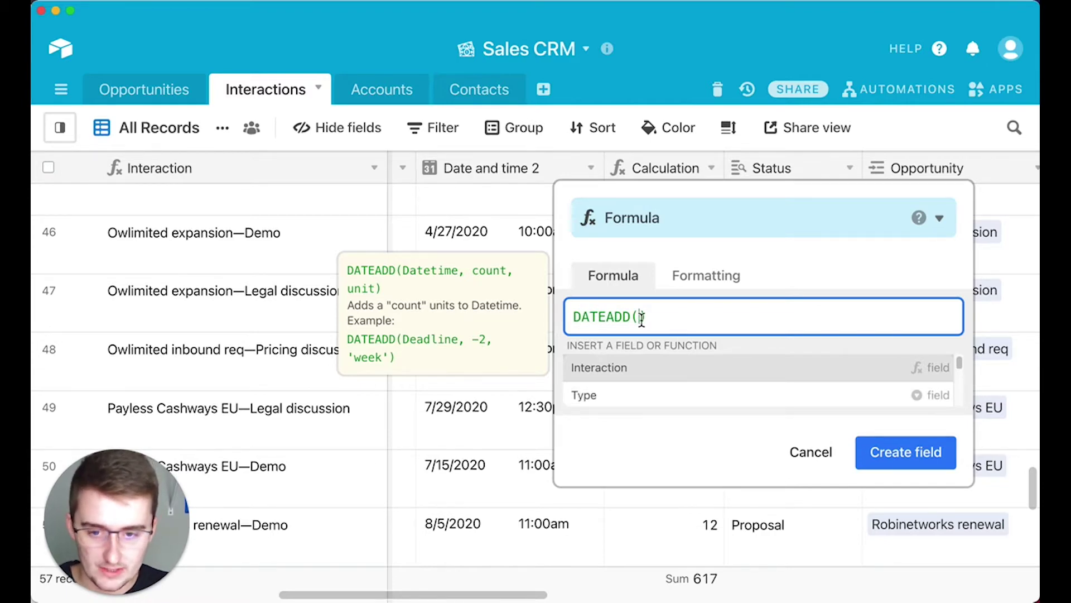
Step: Insert {Date and time 2} as DATEADD's first argument, trying then removing Calculation as the count
text(date)
click(768, 368)
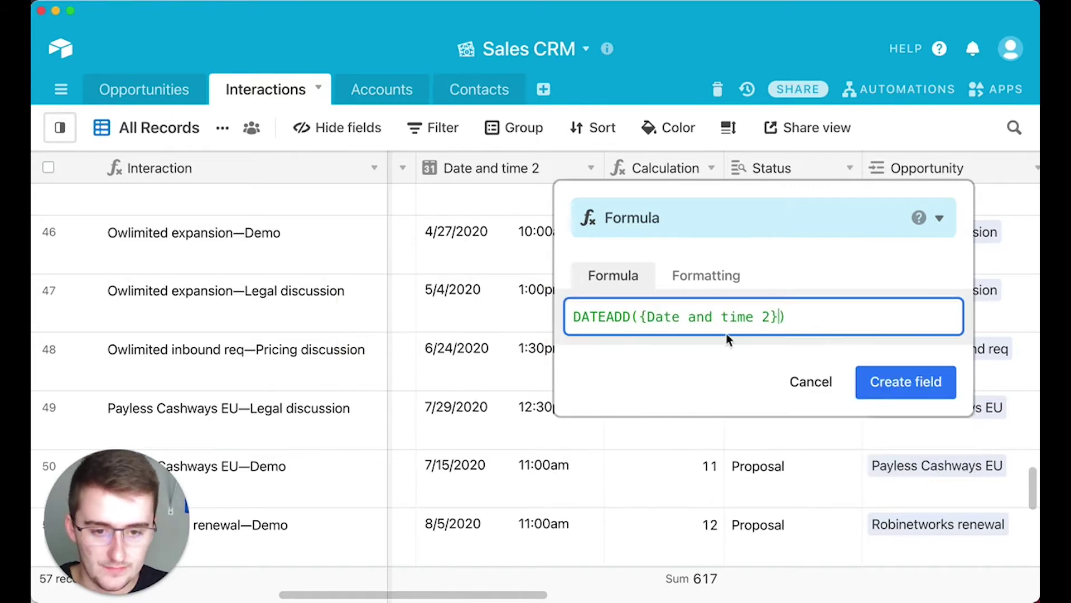
text(,)
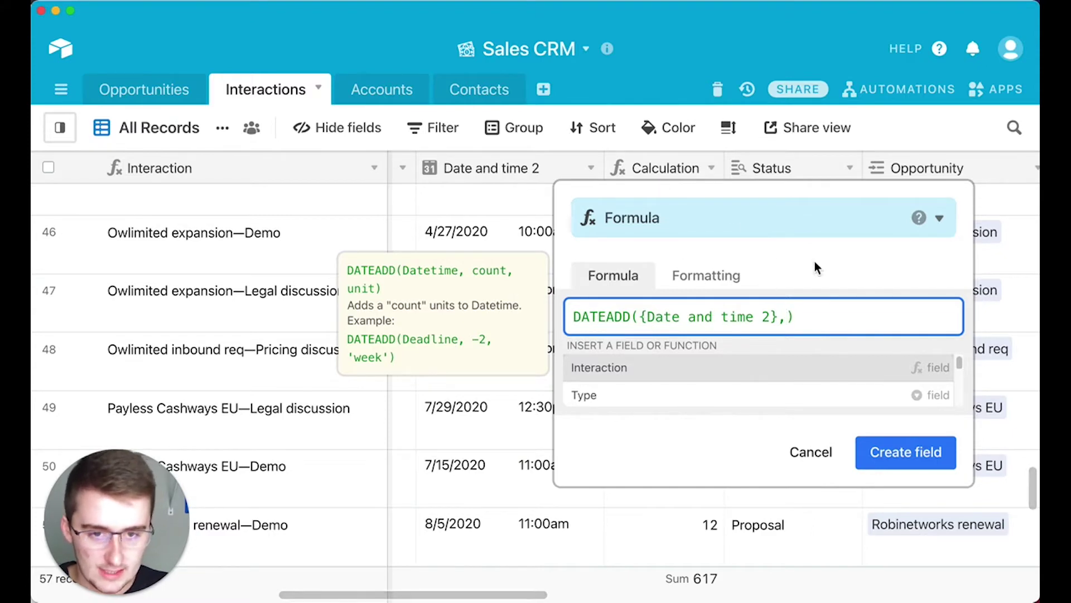
text(calc)
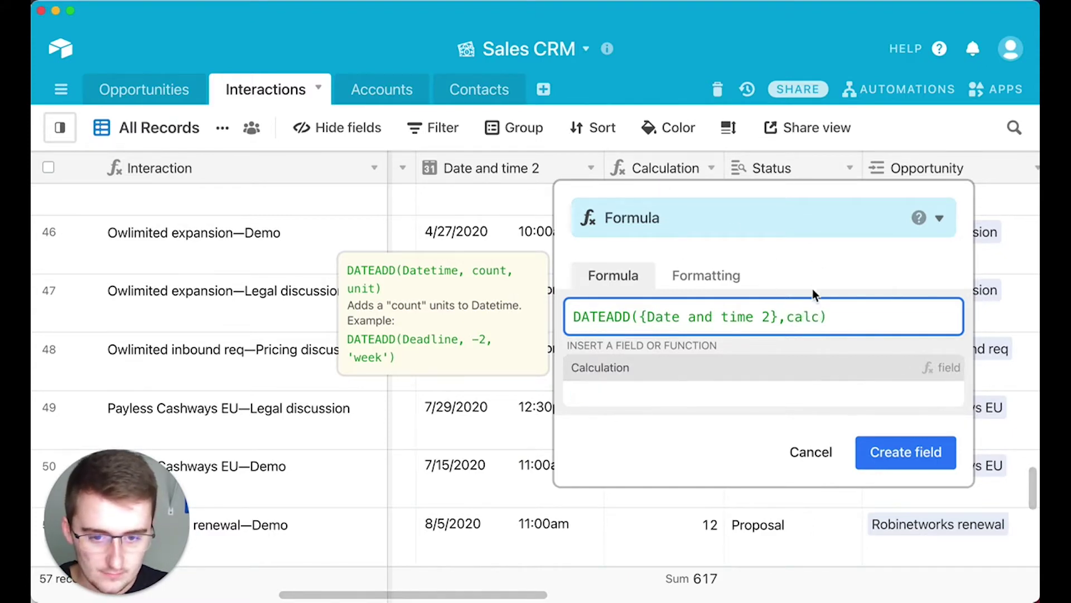
click(770, 378)
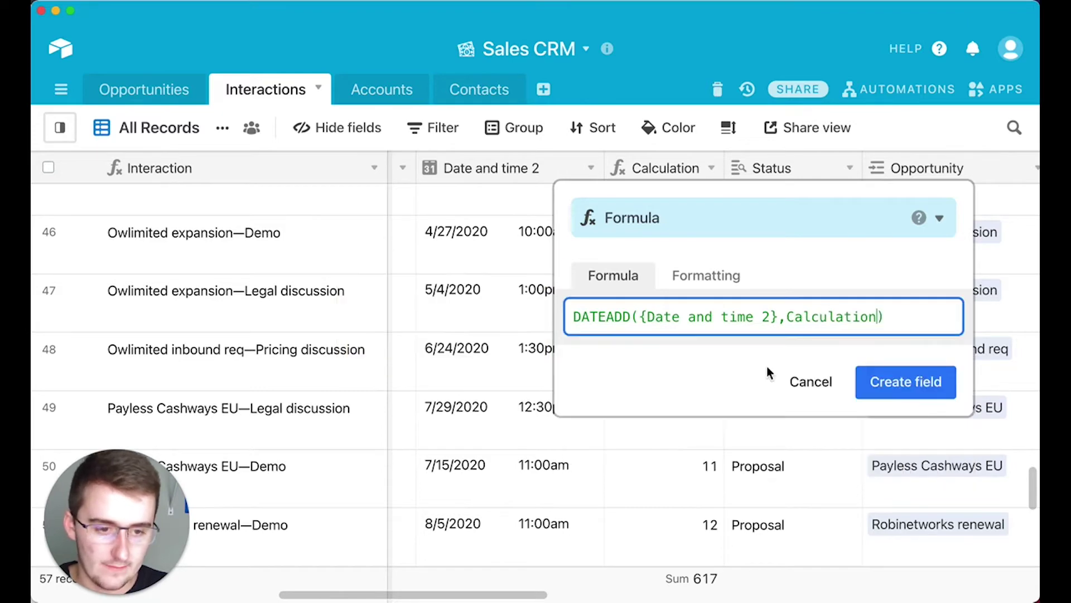
key(BackSpace)
key(BackSpace)
key(BackSpace)
key(BackSpace)
key(BackSpace)
key(BackSpace)
key(BackSpace)
key(BackSpace)
key(BackSpace)
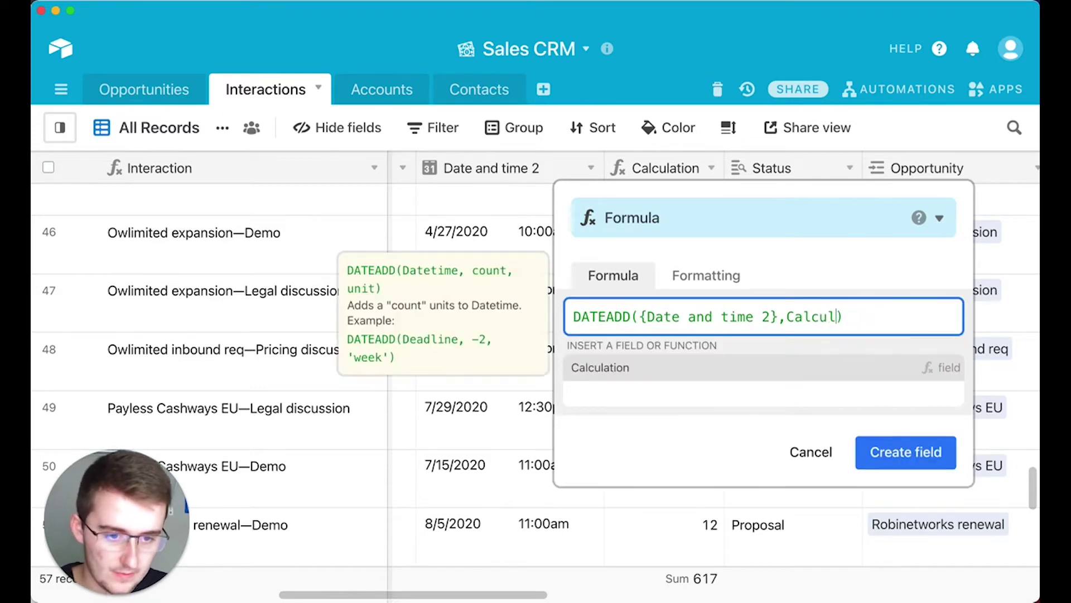
key(BackSpace)
key(BackSpace)
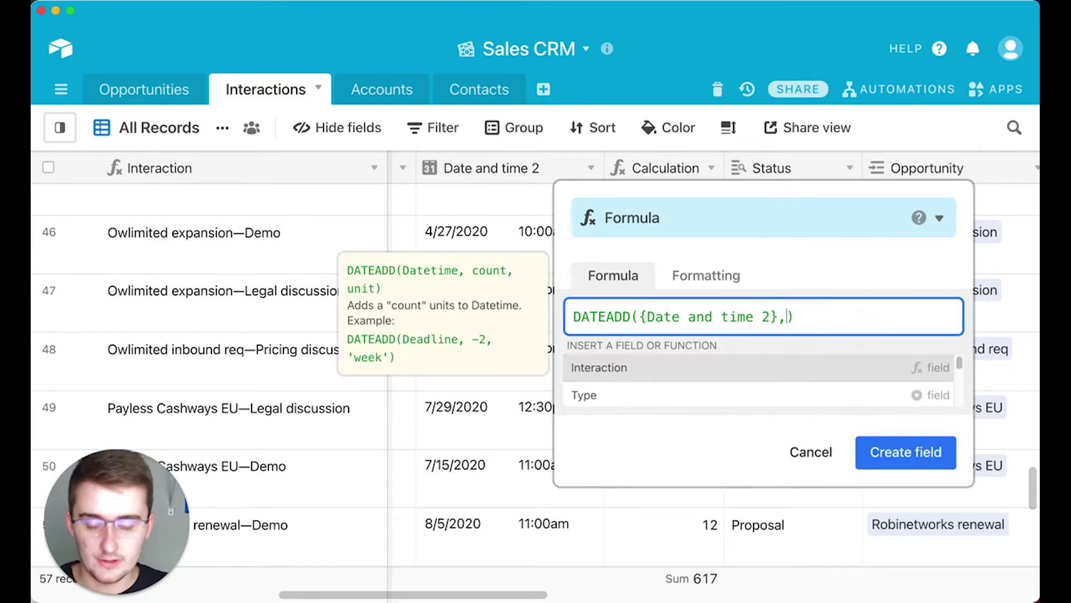
Step: Set the count argument to 7 after briefly trying -7
text(7)
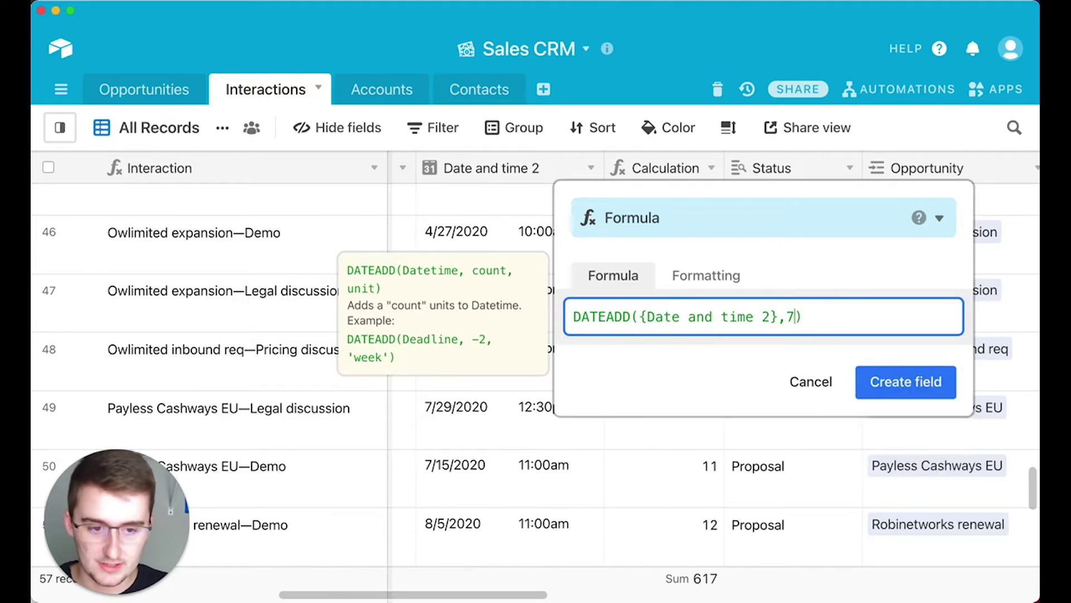
text(,)
key(Left)
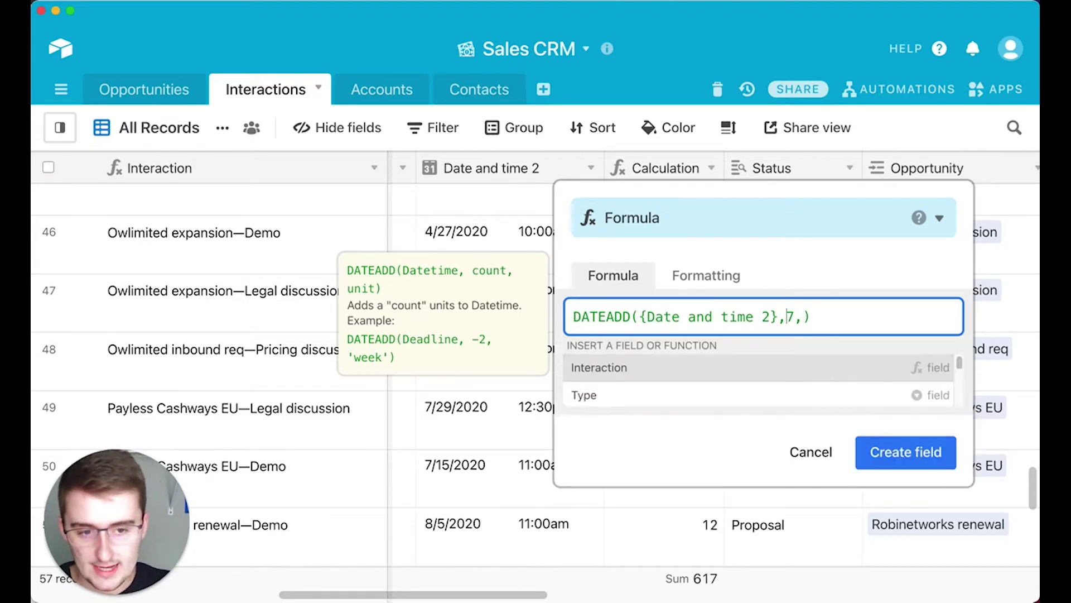
text(-)
key(Right)
key(BackSpace)
key(BackSpace)
text(ca)
key(BackSpace)
key(BackSpace)
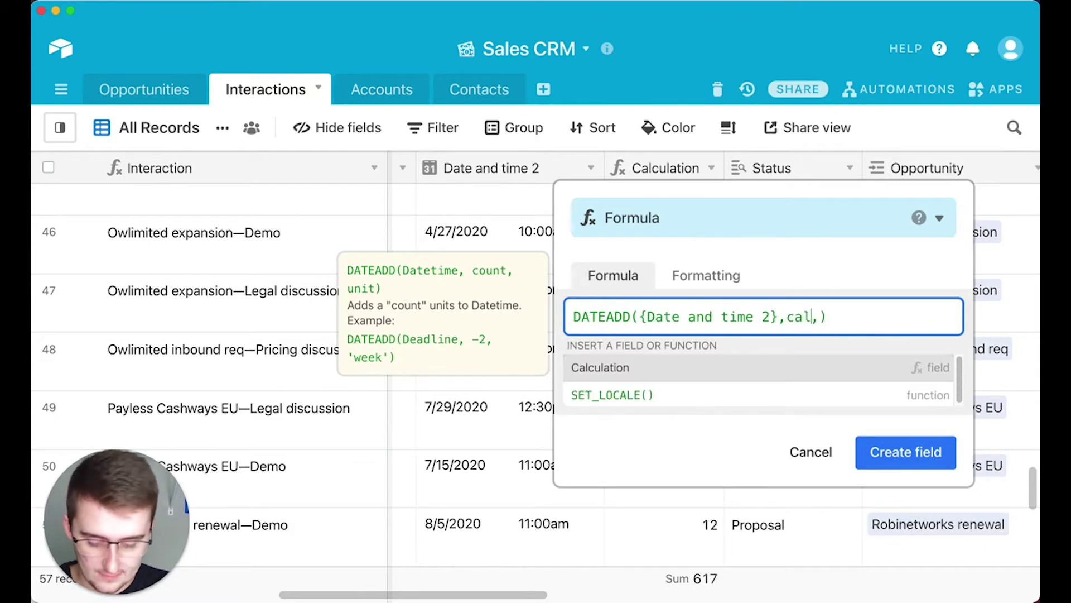
text(7)
key(Right)
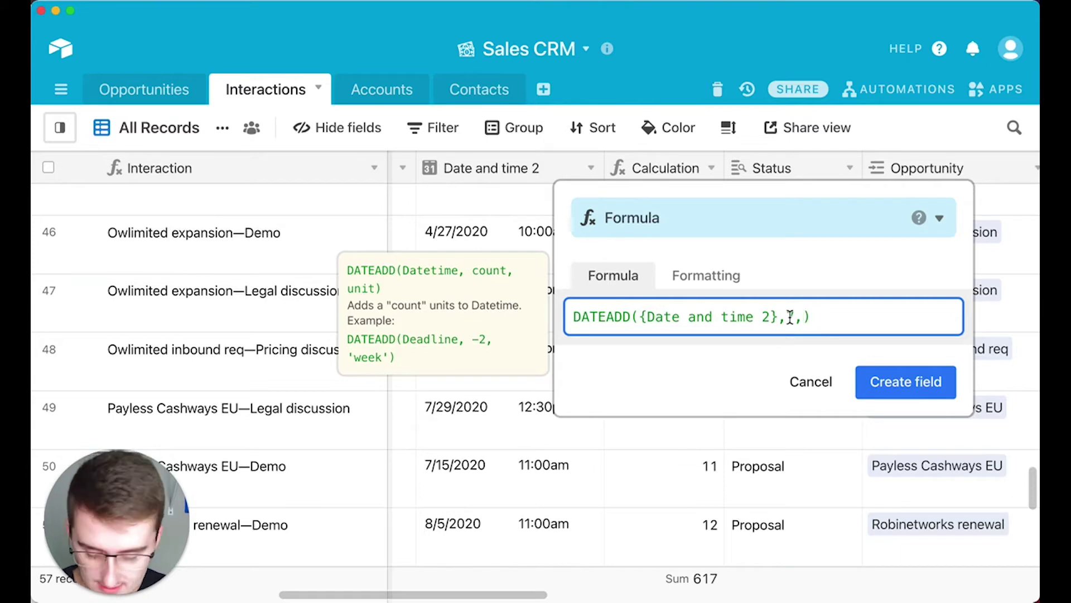
Step: Add 'day' as the unit and create the DATEADD({Date and time 2},7,'day') field
text(')
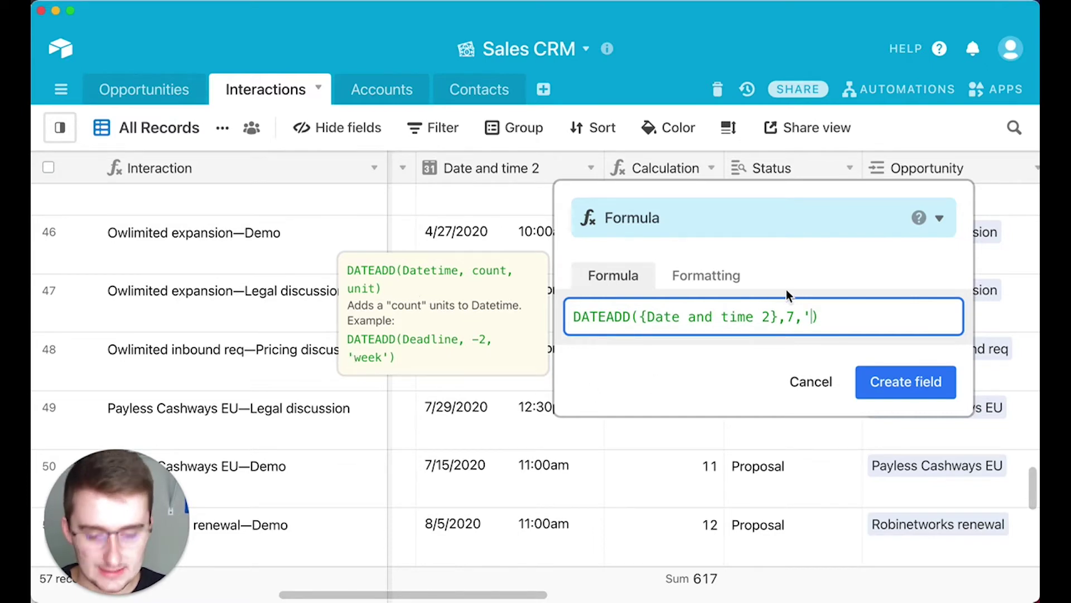
text(day')
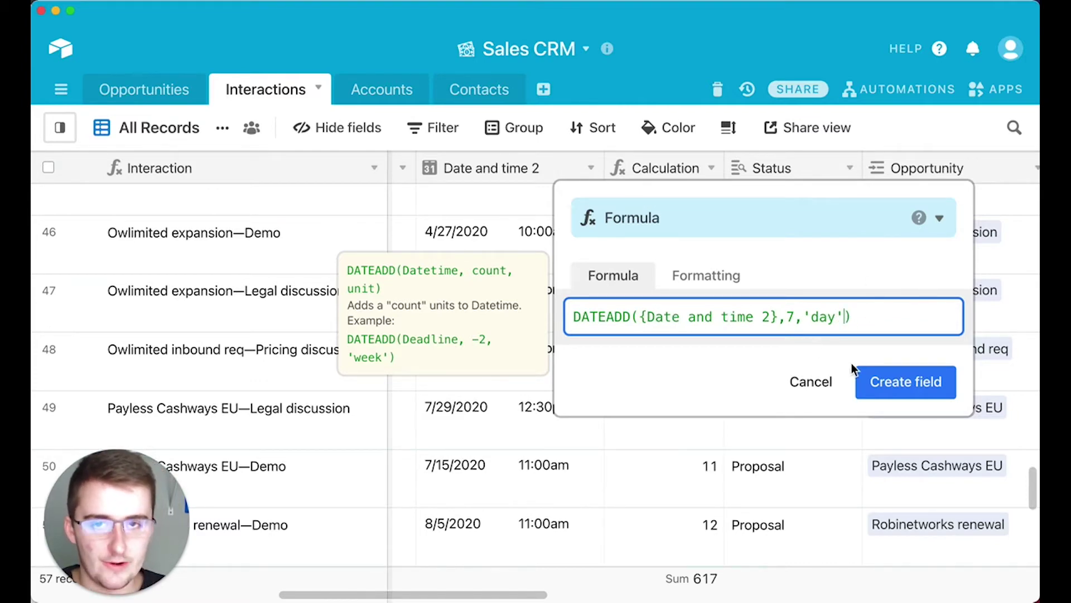
click(885, 383)
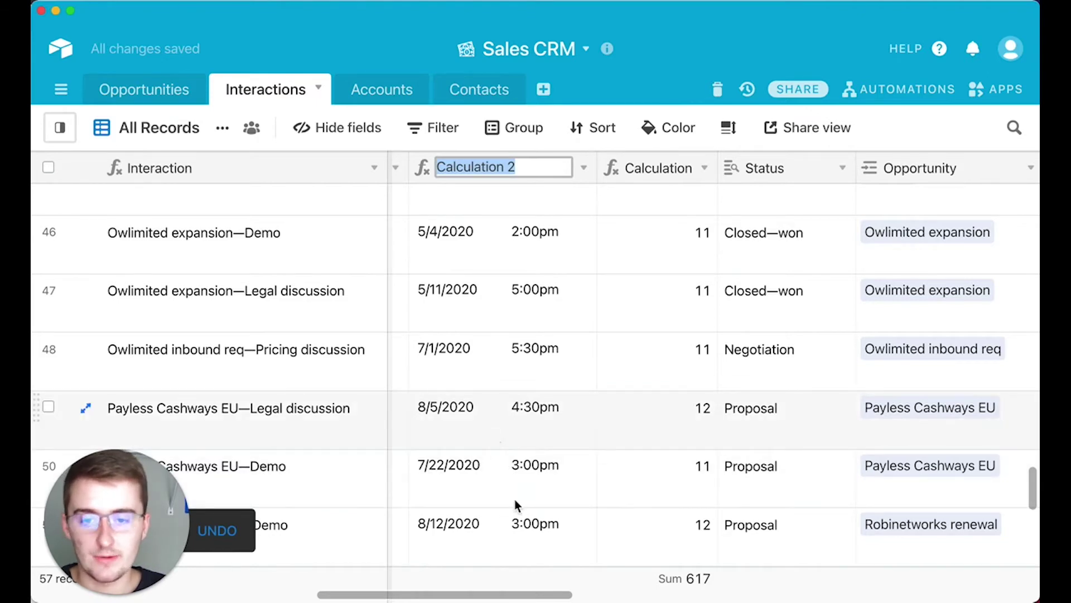
Step: Compare Calculation 2 dates with Date and time 2, e.g. 5/4/2020 becoming 5/11/2020
drag(531, 599, 487, 598)
text(Tut)
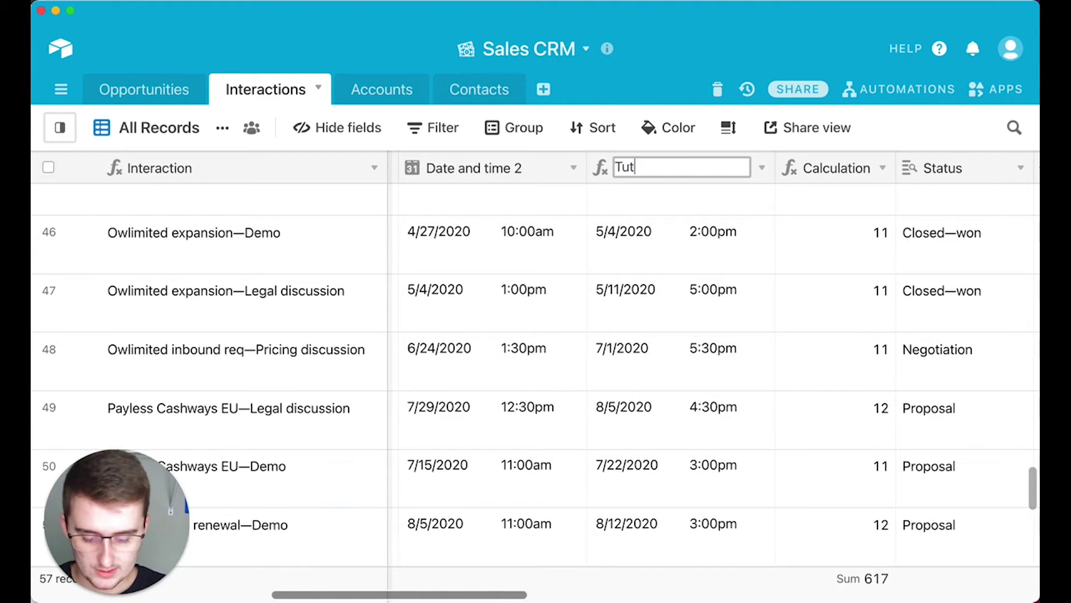
text(orial)
click(675, 466)
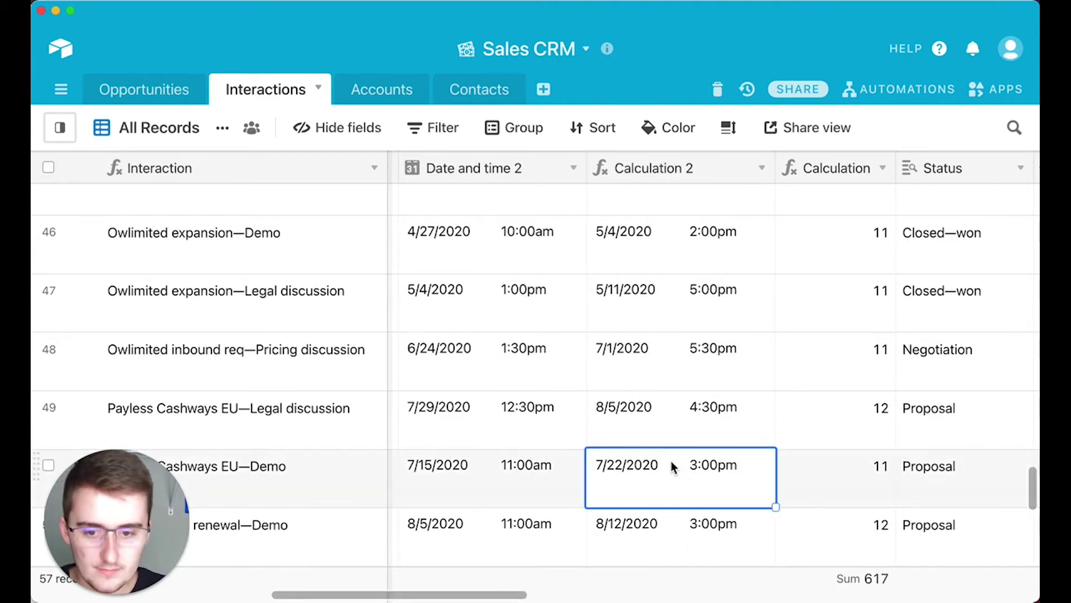
click(422, 293)
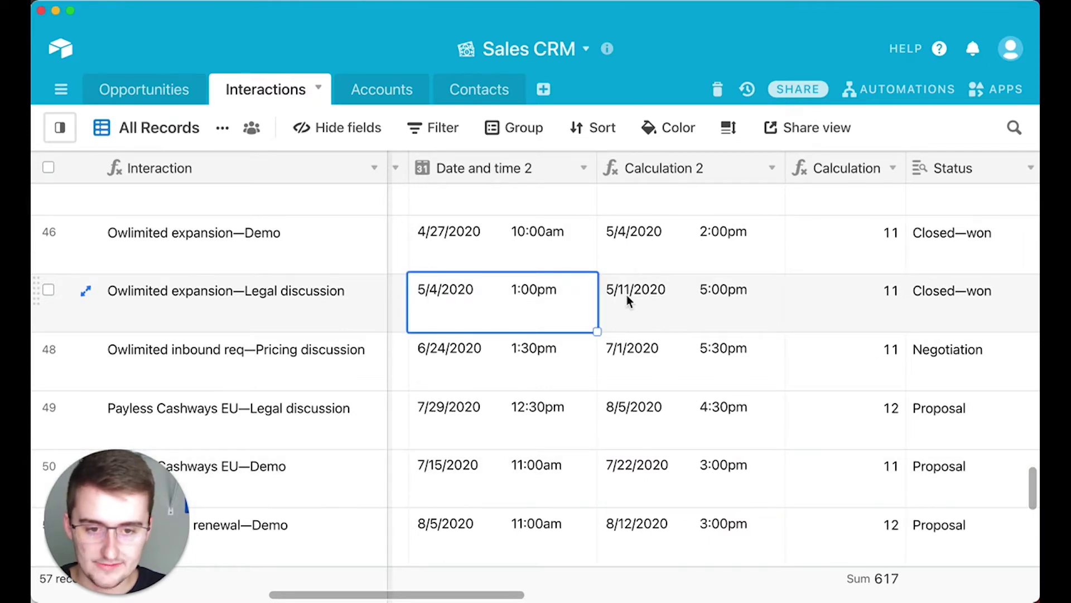
Step: Set Date and time 2 to use the same GMT time zone for all collaborators
click(584, 169)
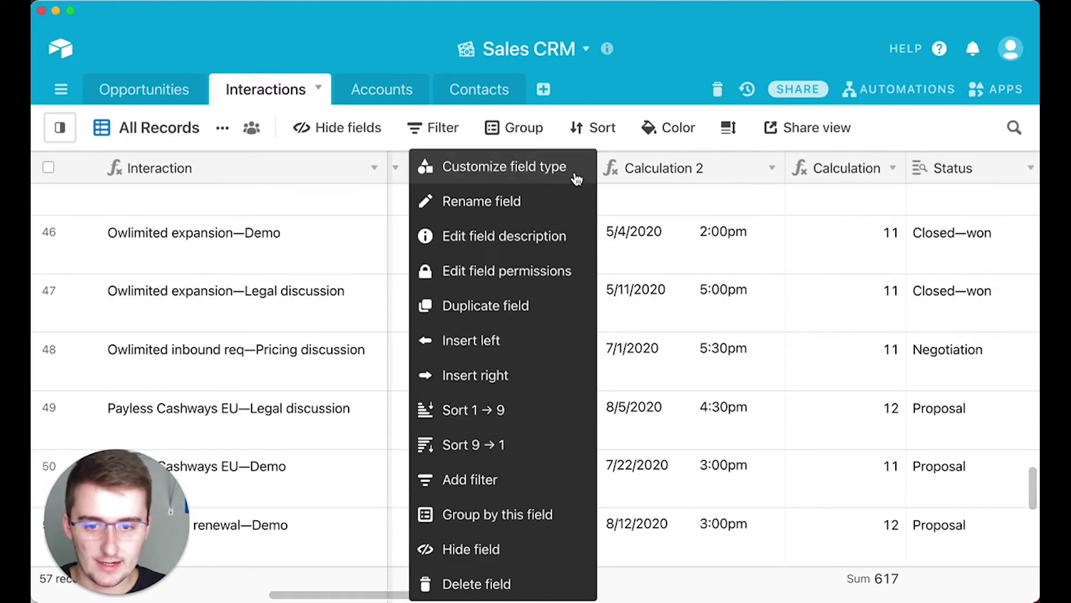
click(577, 177)
click(418, 475)
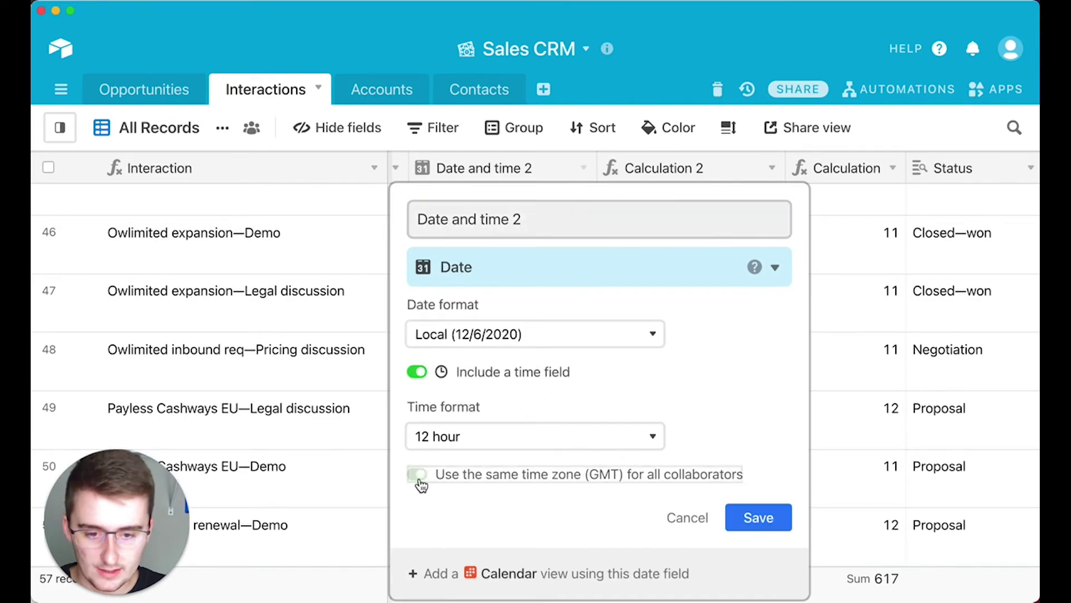
click(773, 523)
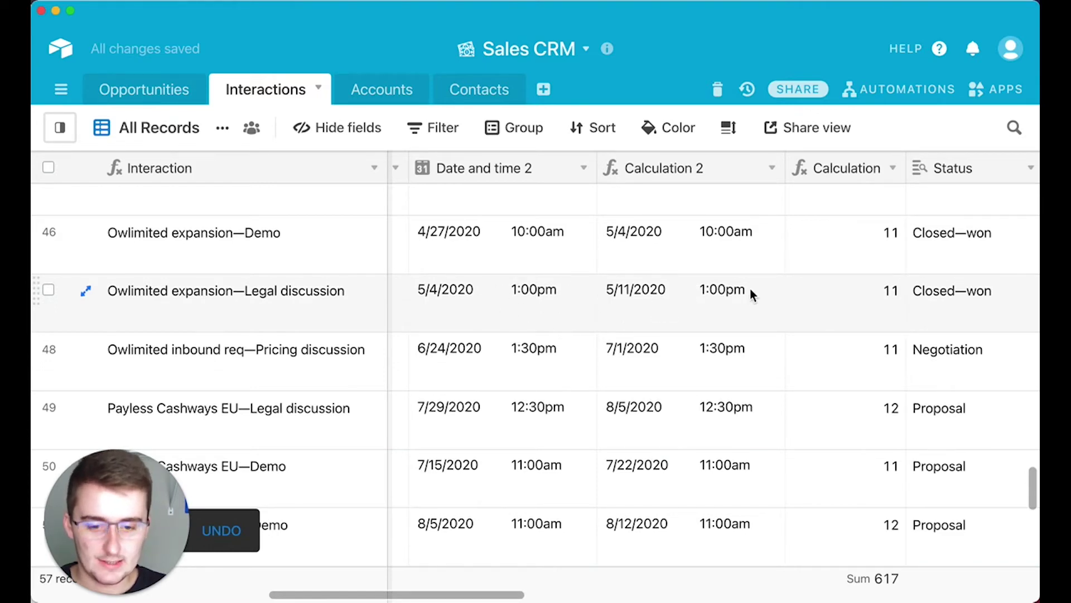
Step: Change the Calculation 2 formula unit from 'day' to 'week' and save
click(774, 169)
click(720, 169)
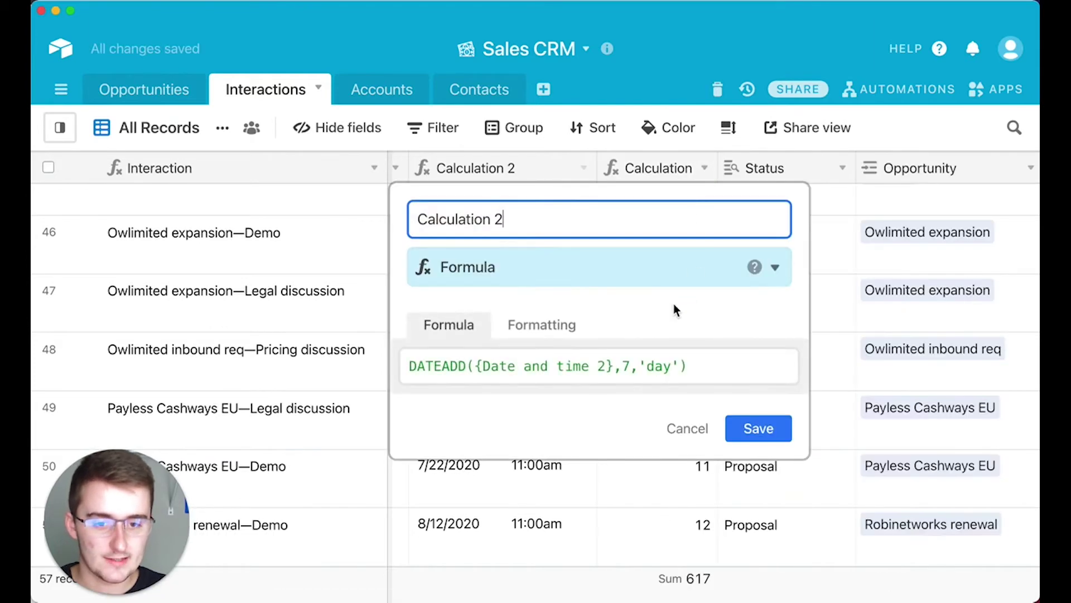
double_click(657, 366)
text(week)
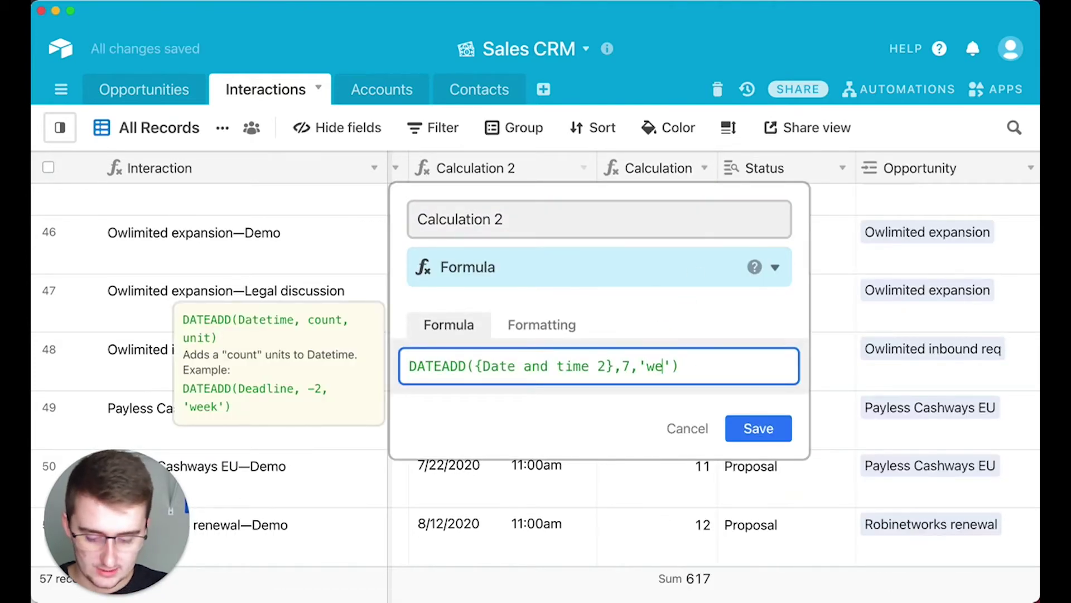
click(779, 441)
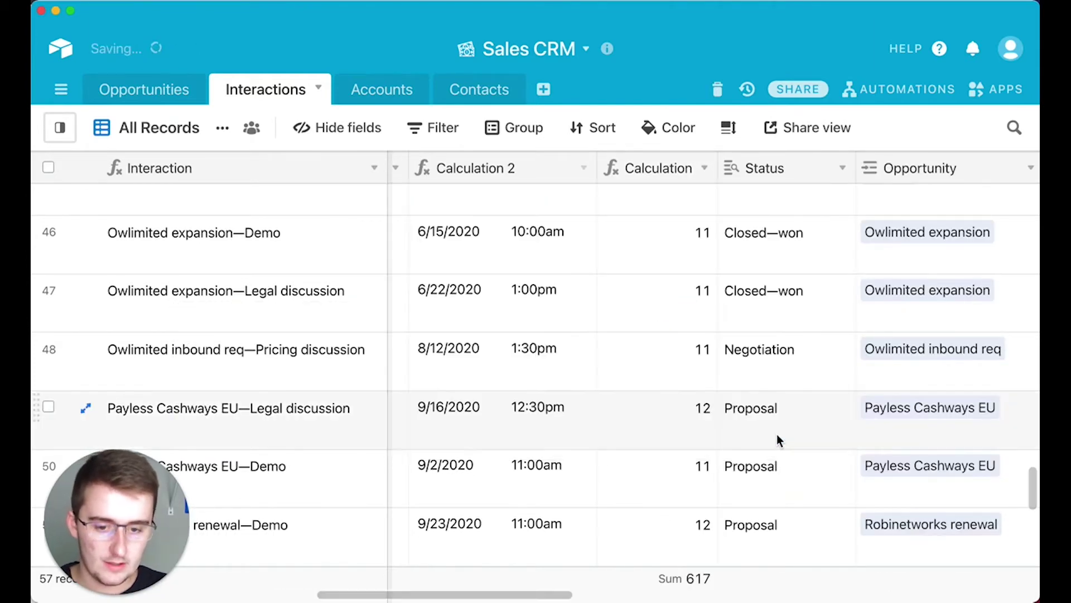
drag(565, 597, 518, 596)
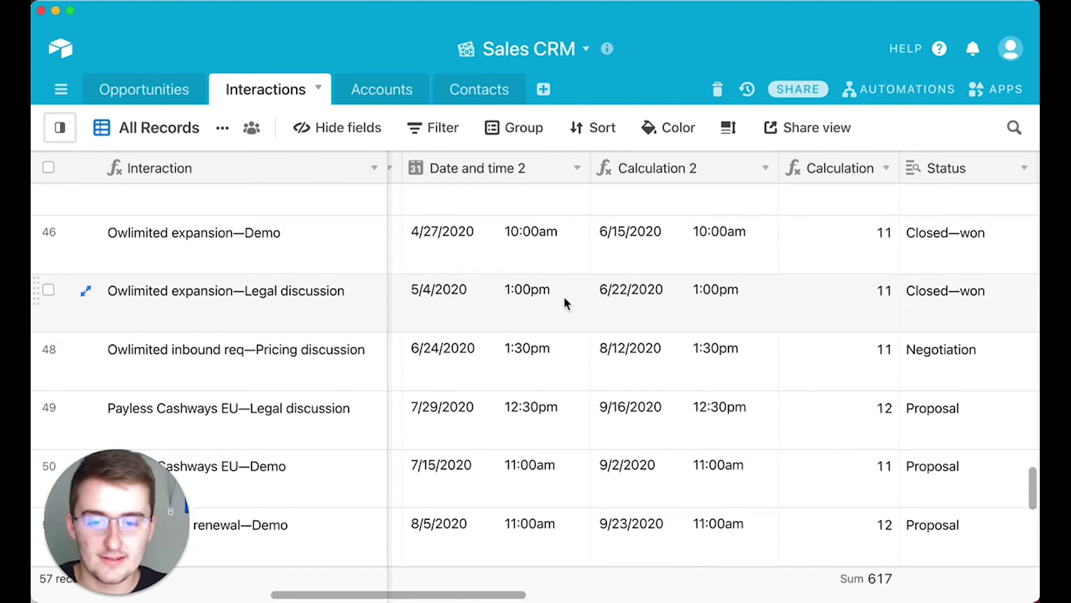
Step: Change the Calculation 2 formula unit from 'week' to 'hour' and save
click(765, 168)
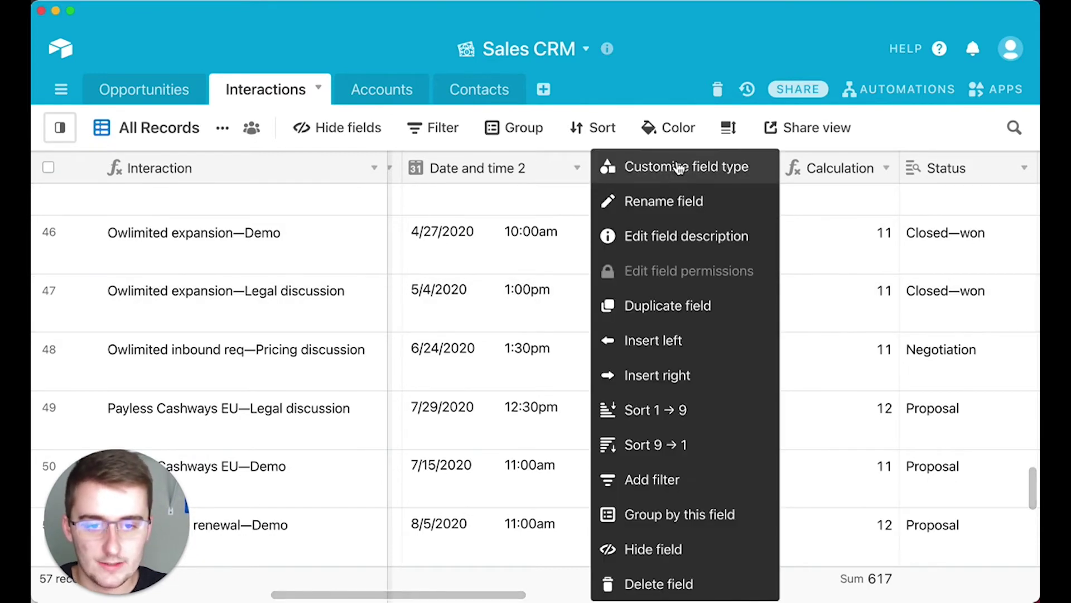
click(678, 183)
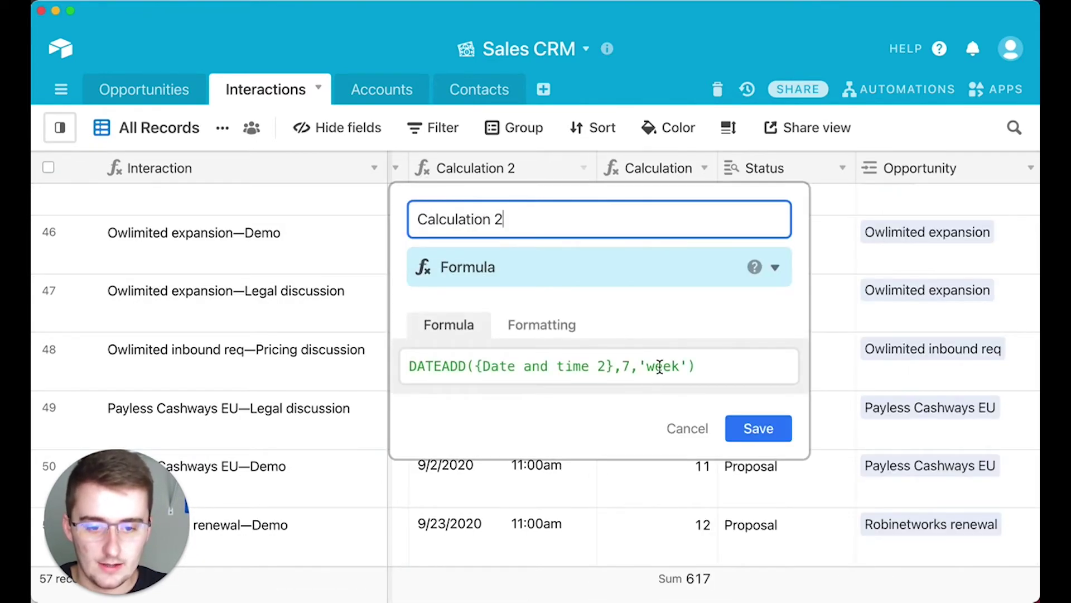
double_click(662, 367)
text(hour)
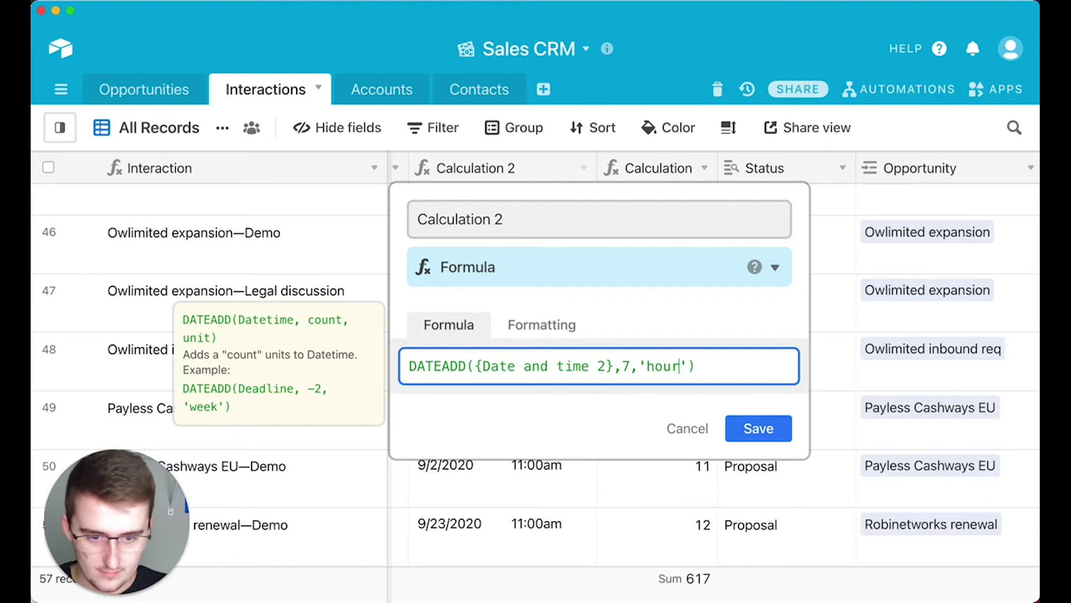
click(757, 428)
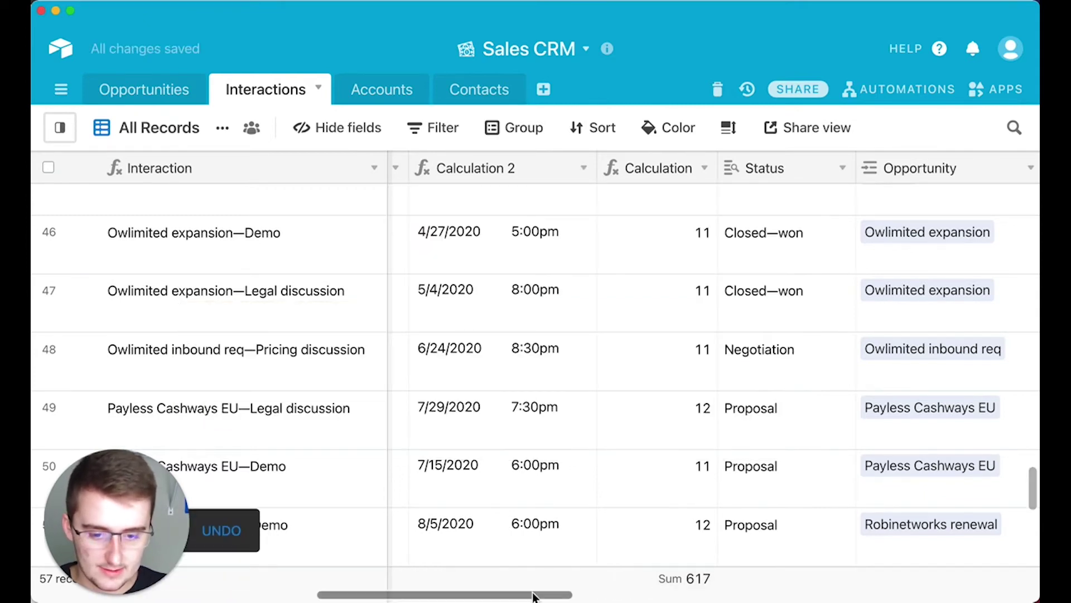
drag(529, 596, 477, 598)
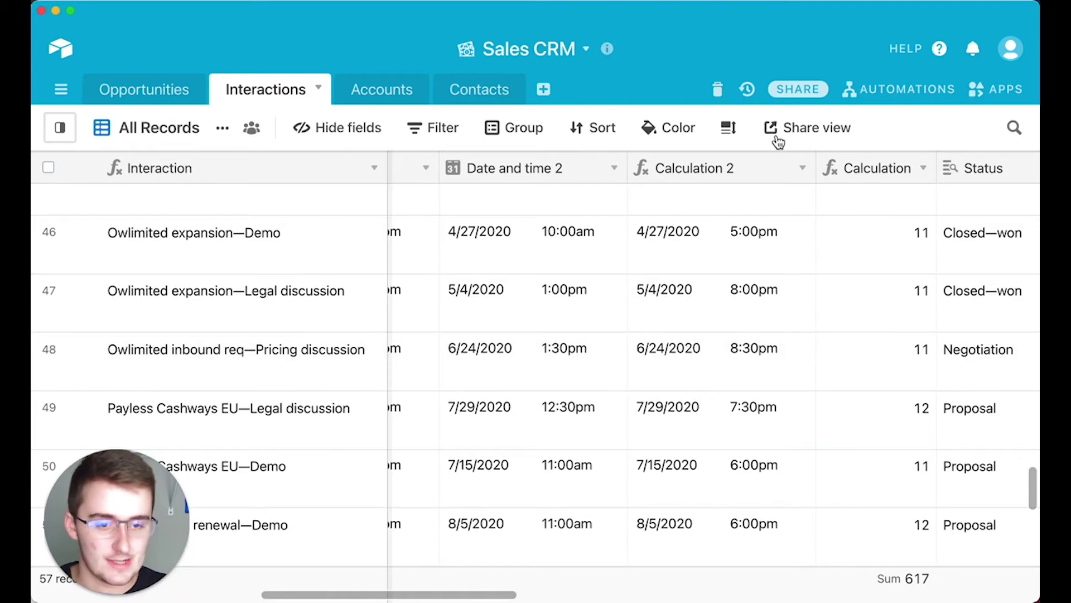
Step: Change the Calculation 2 formula unit from 'hour' to 'minute' and save
click(803, 168)
click(758, 167)
click(661, 366)
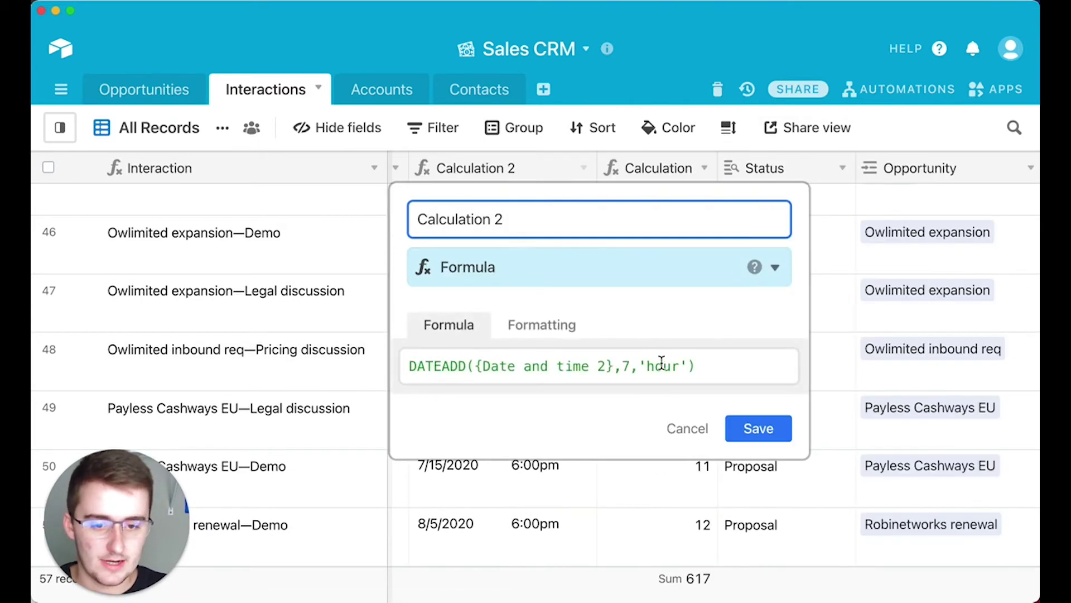
double_click(661, 367)
text(minute)
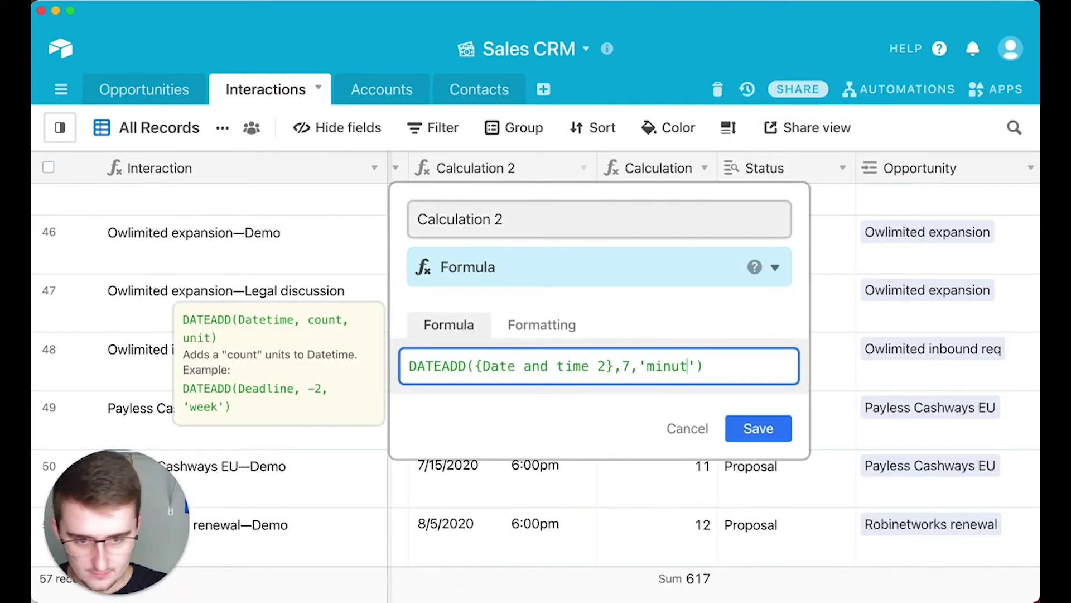
click(773, 434)
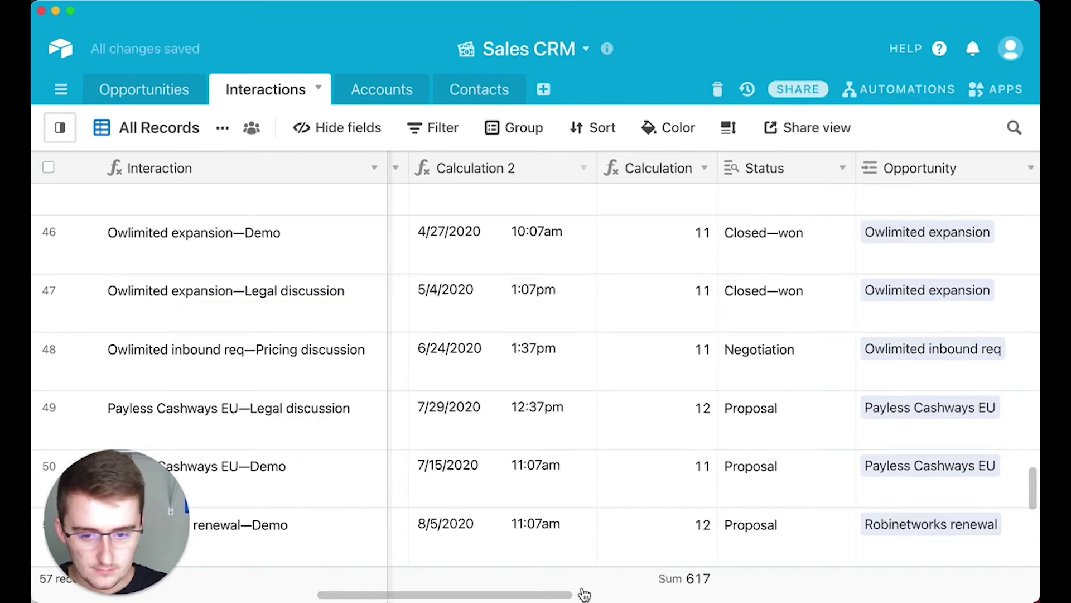
drag(569, 596, 527, 596)
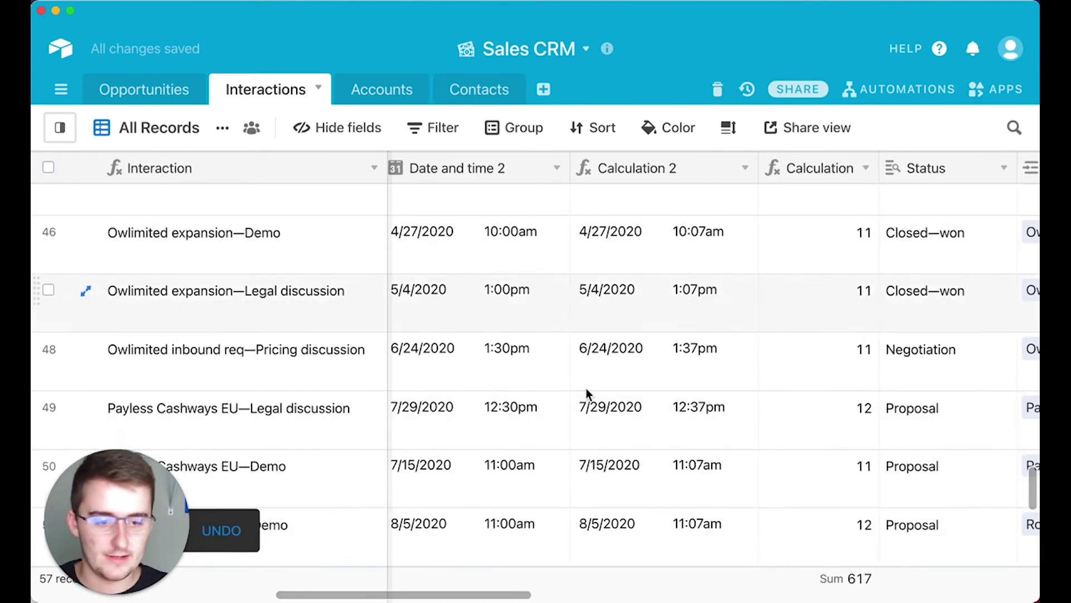
Step: Replace the count 7 with the Calculation field in the Calculation 2 formula and save
click(745, 168)
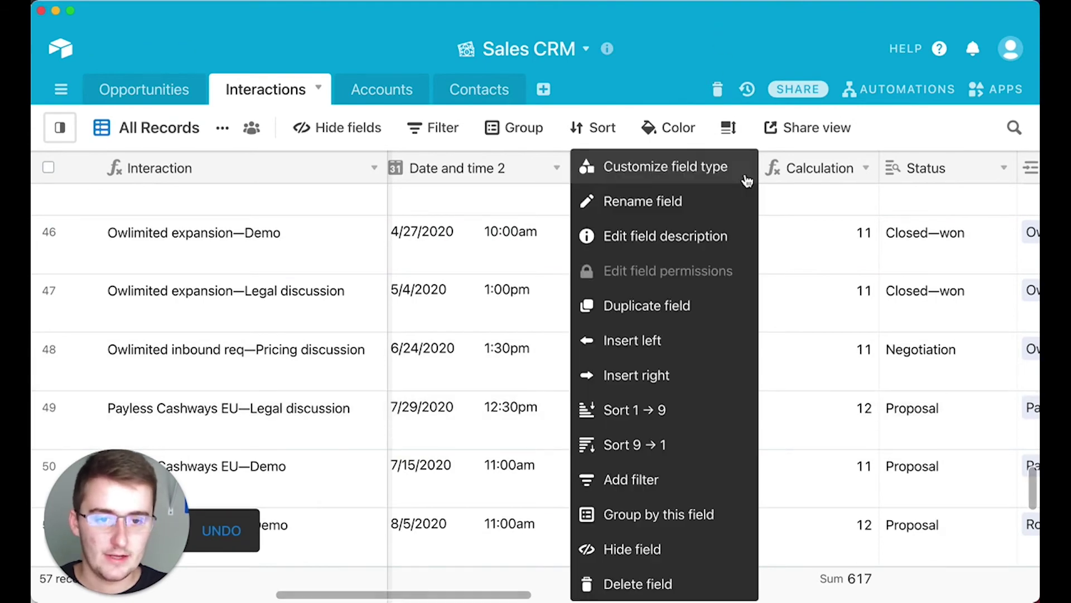
click(746, 166)
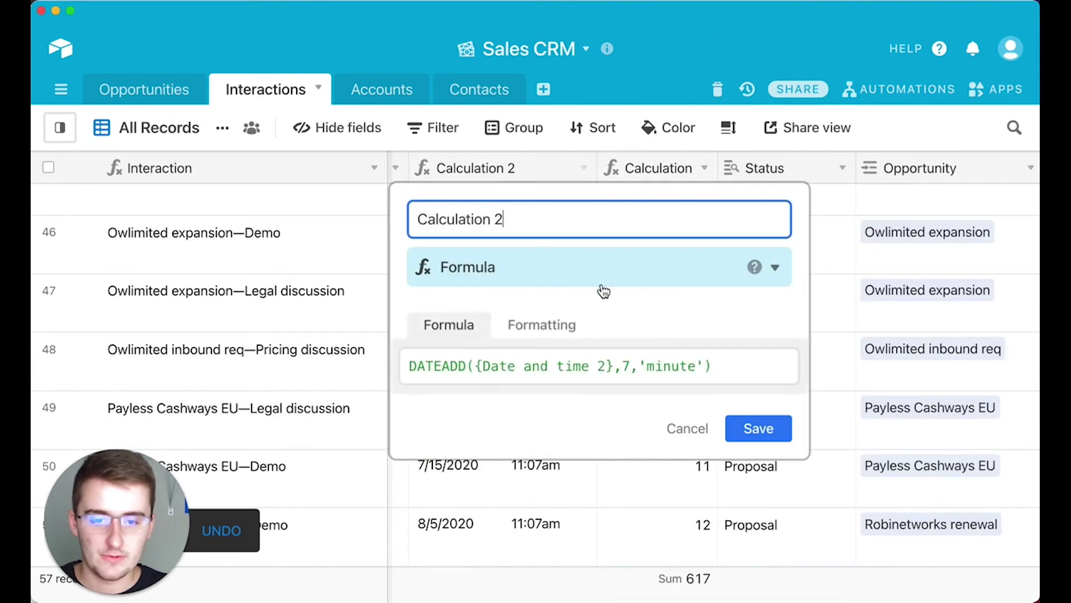
click(626, 376)
text(calc)
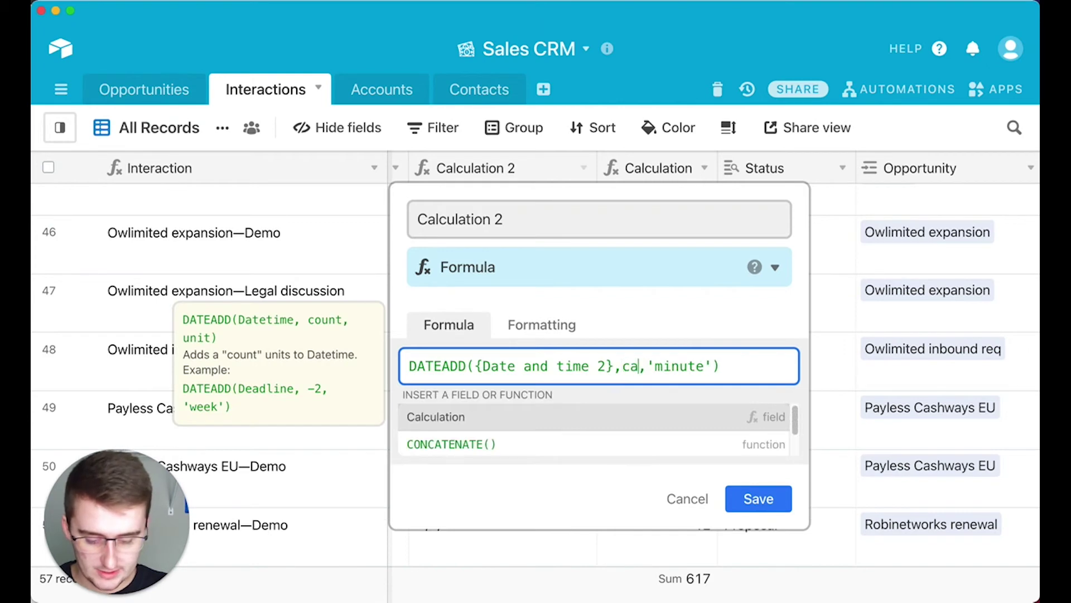
click(616, 426)
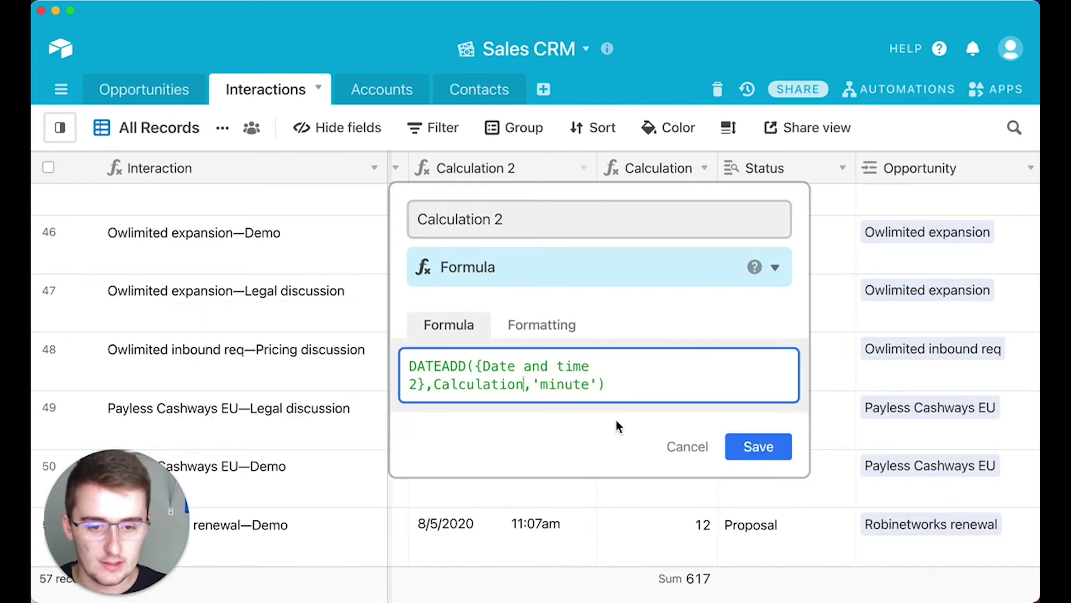
click(762, 448)
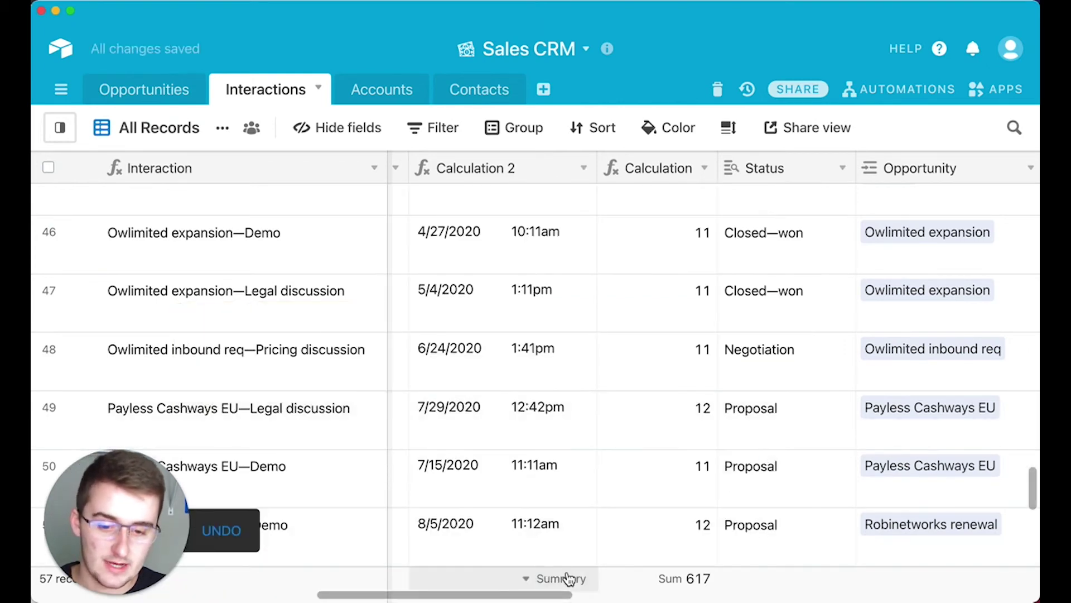
scroll(691, 286, left, 3)
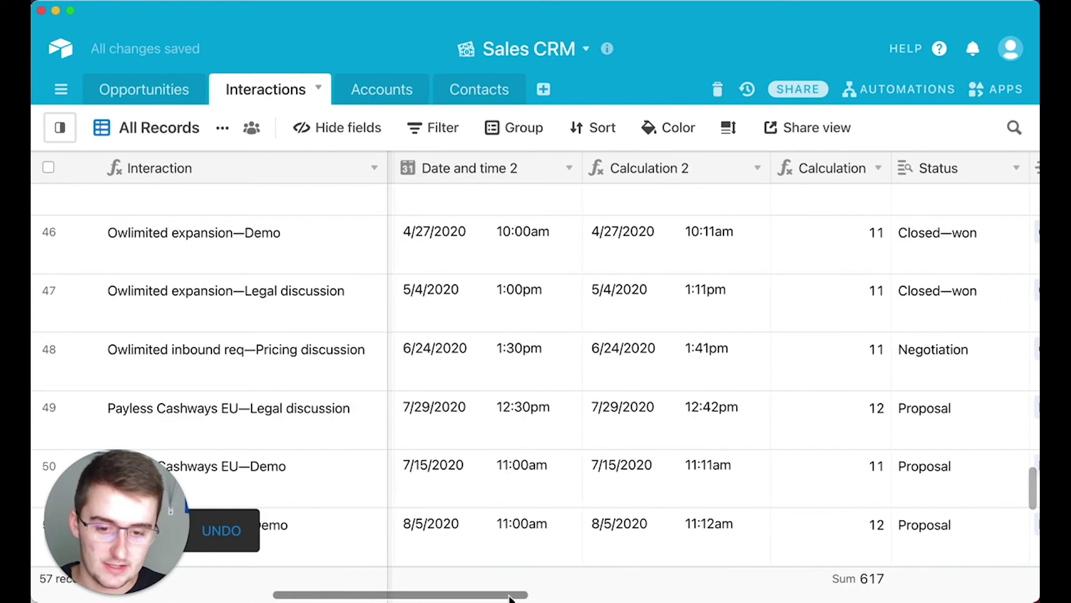
Step: Change the Calculation 2 formula unit from 'minute' to 'day' and save
click(759, 169)
click(732, 178)
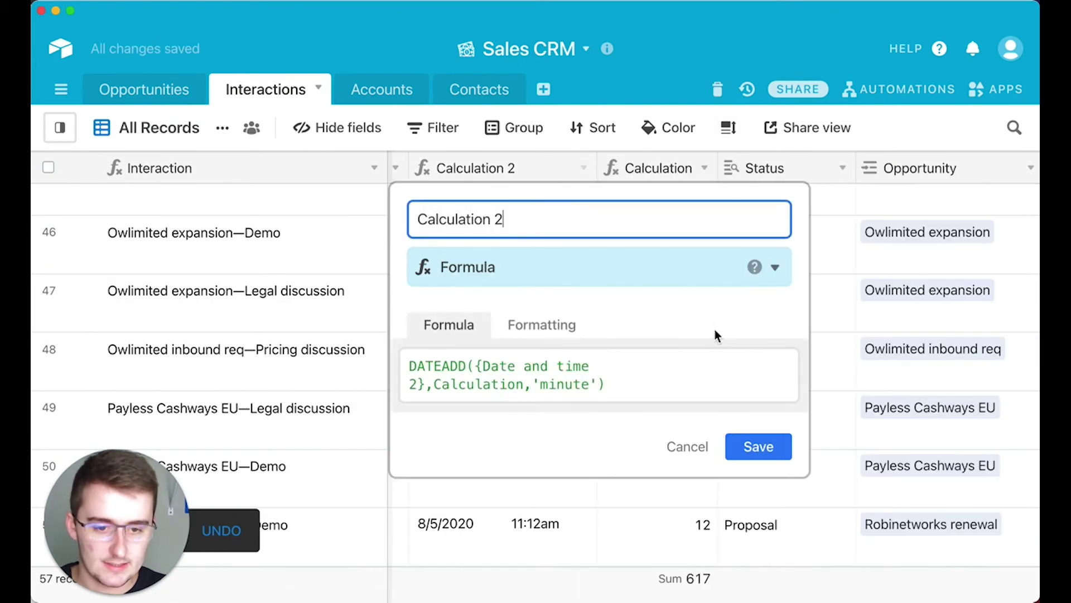
double_click(582, 386)
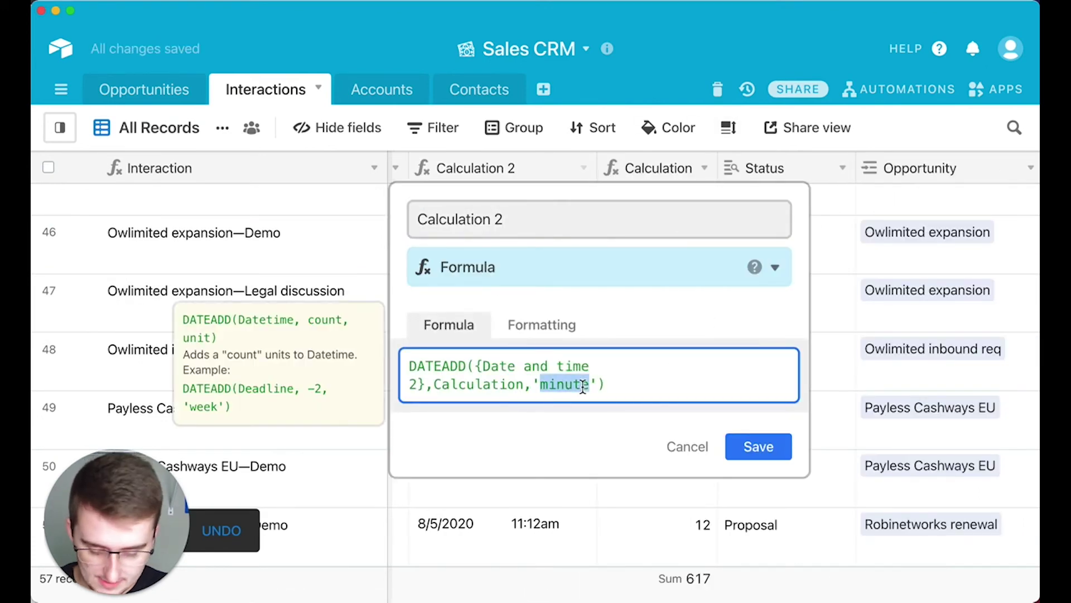
text(day)
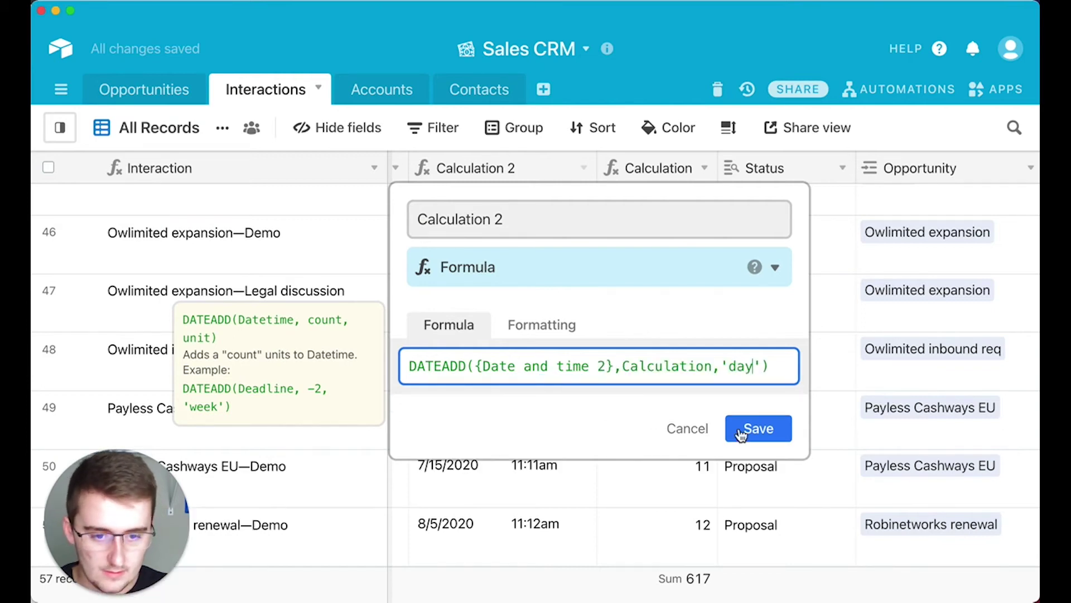
click(740, 433)
drag(551, 597, 501, 596)
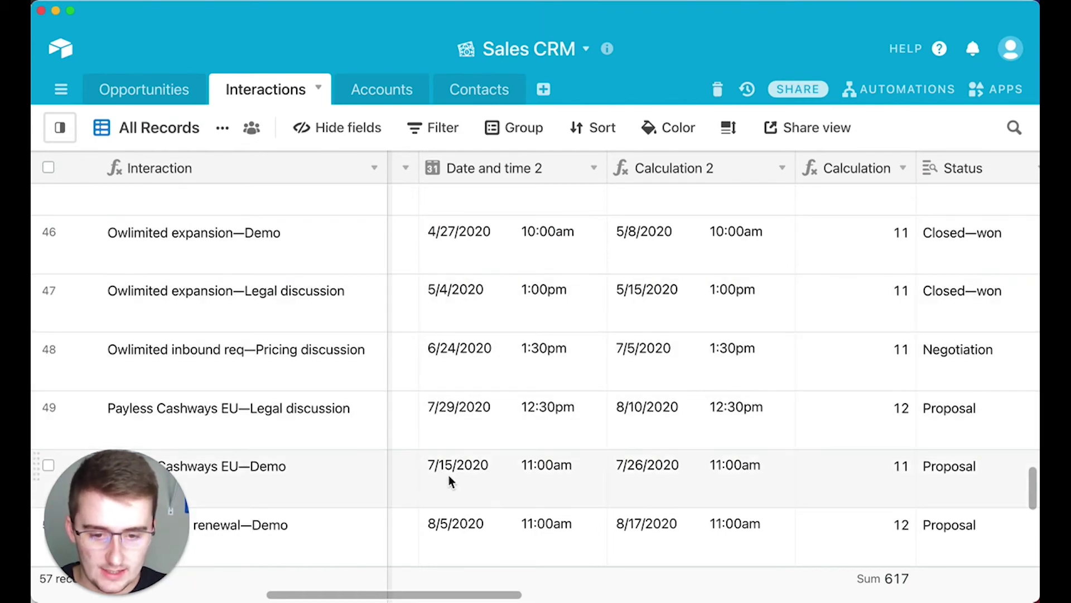
scroll(473, 508, down, 1)
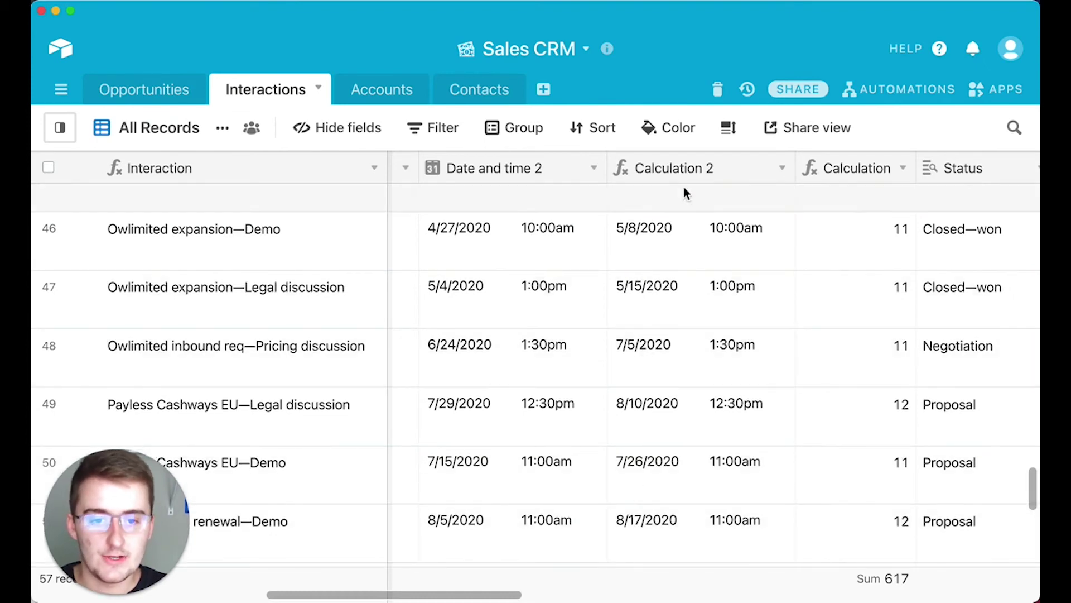
Step: Reopen Calculation 2's formula to review DATEADD({Date and time 2},Calculation,'day')
click(782, 169)
click(731, 166)
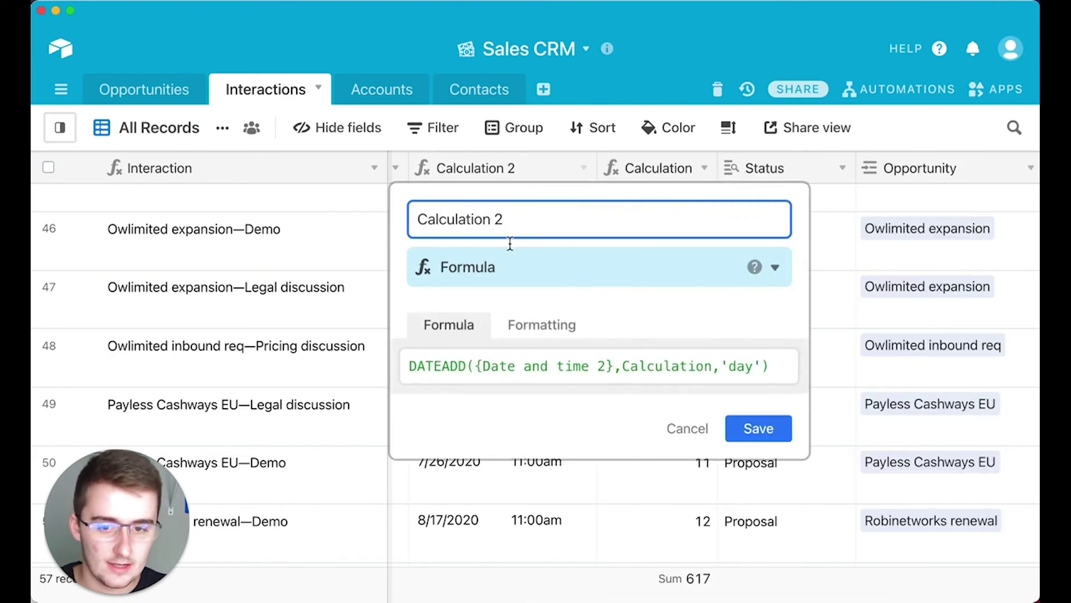
click(439, 366)
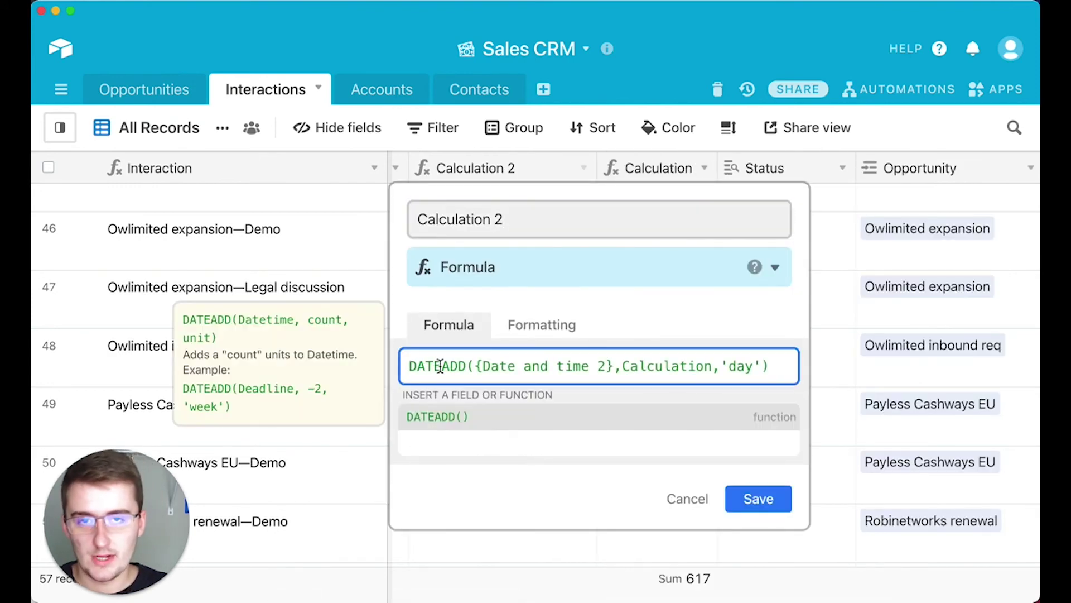
drag(475, 371, 616, 371)
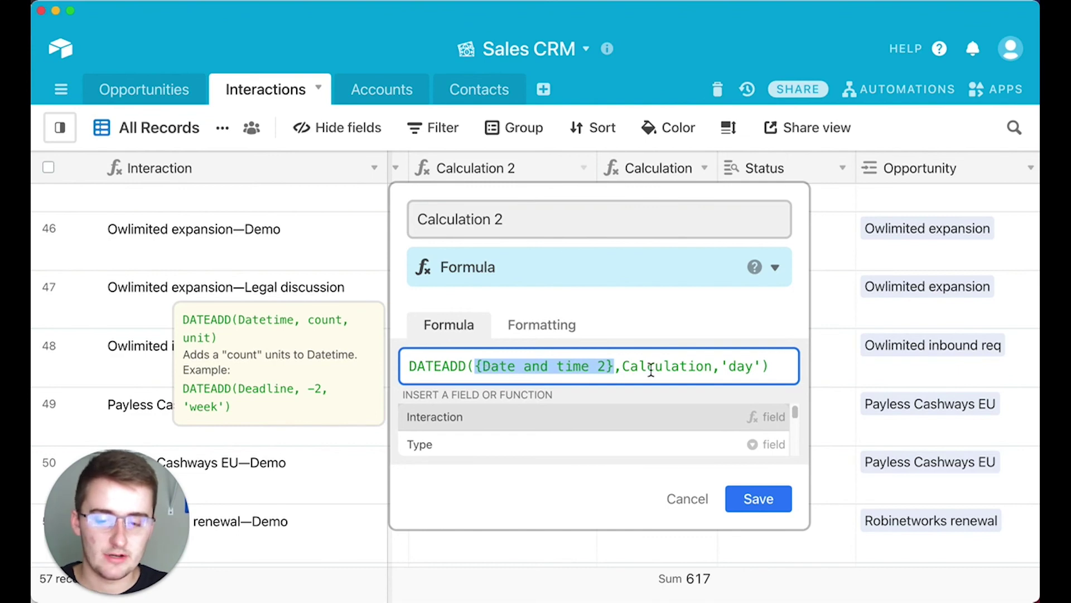
click(739, 367)
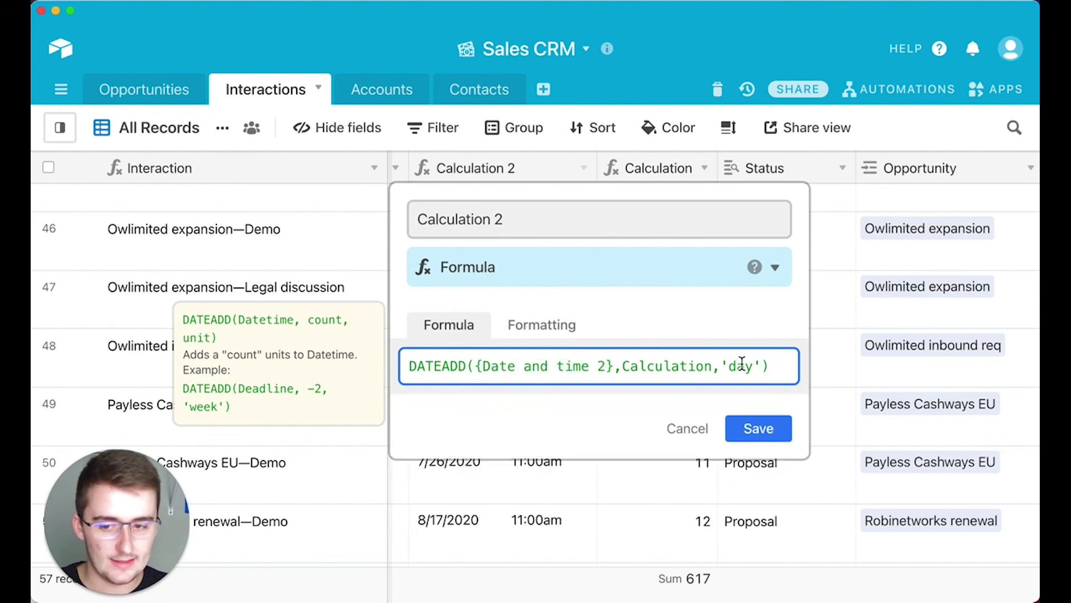